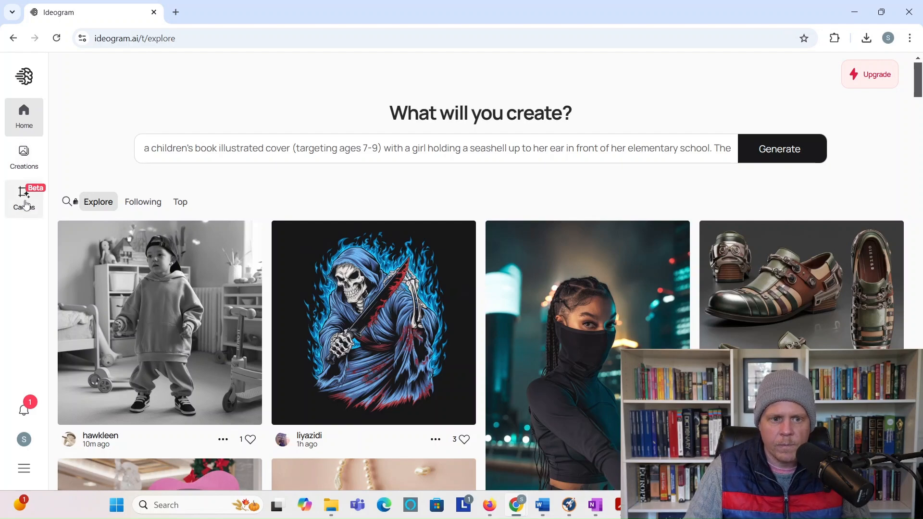
Step: Open a new untitled Ideogram canvas and bring up the Generate prompt box
left_click(25, 204)
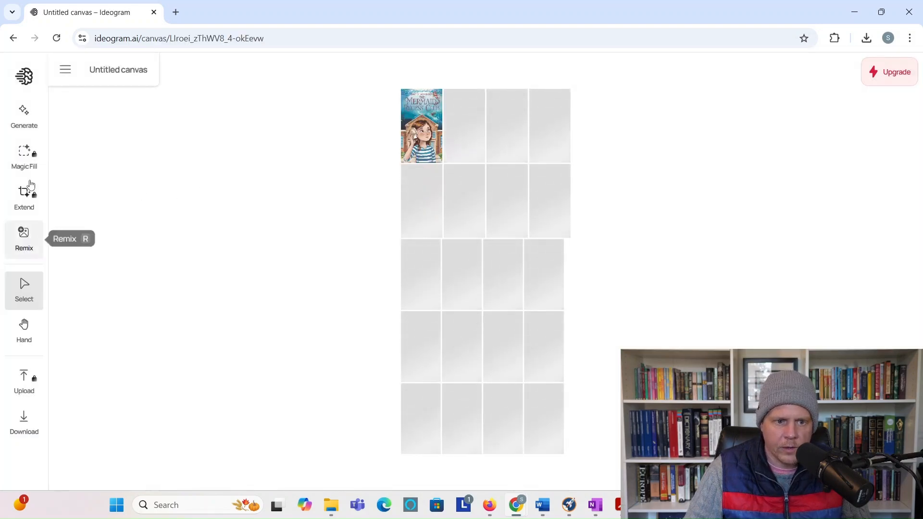
left_click(32, 120)
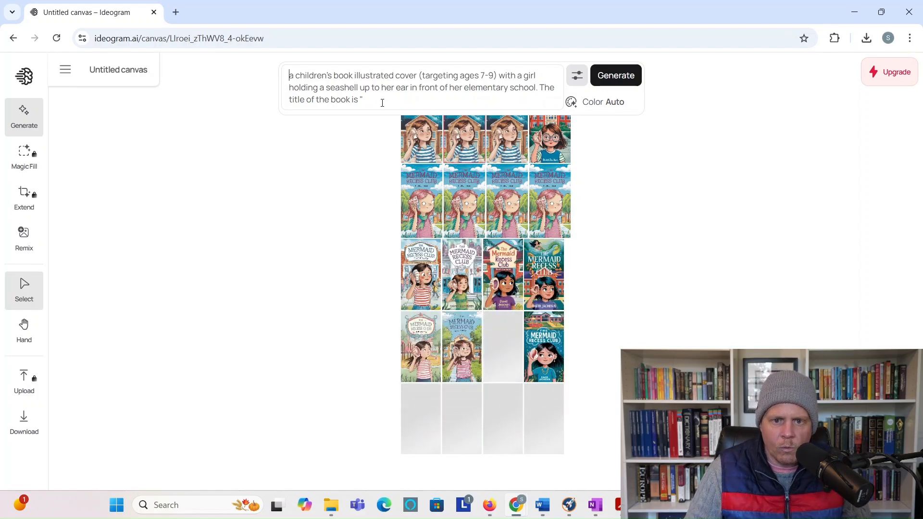
Step: Delete the trailing quote mark from the prompt and keep the 9:16 aspect ratio
left_click(365, 100)
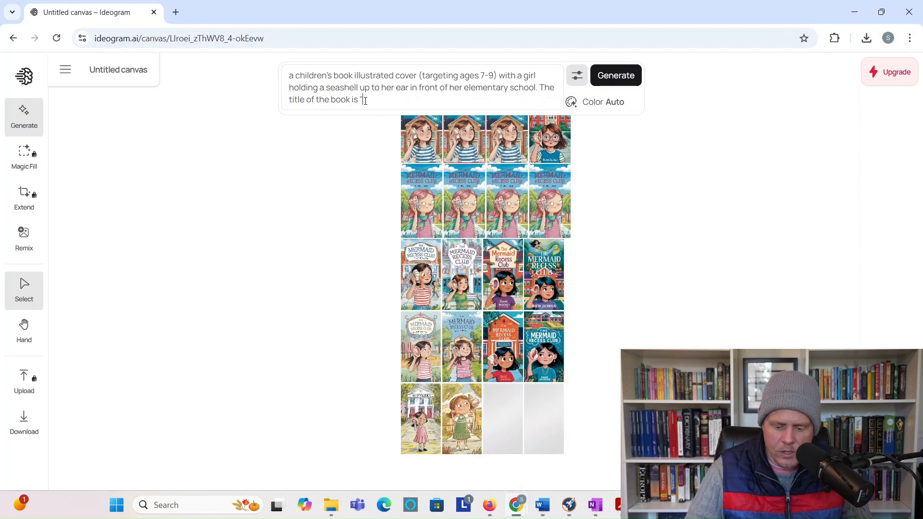
key("BackSpace")
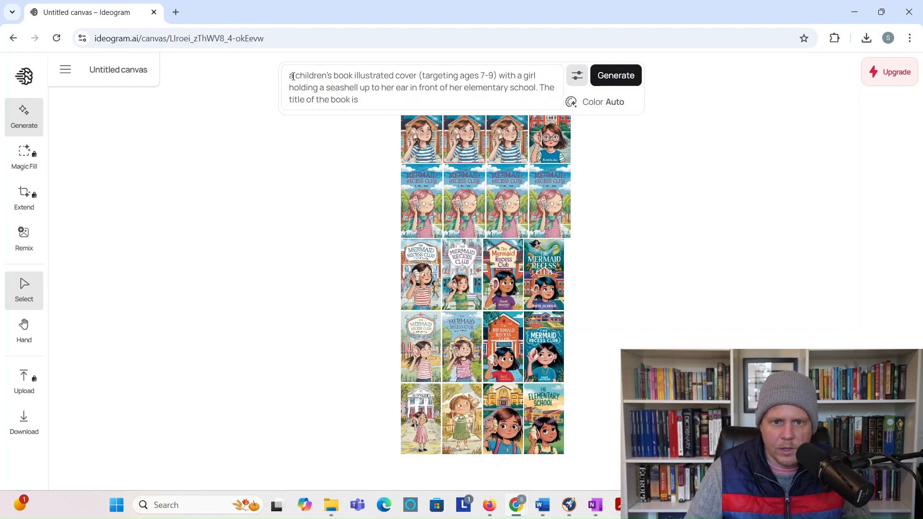
left_click(581, 78)
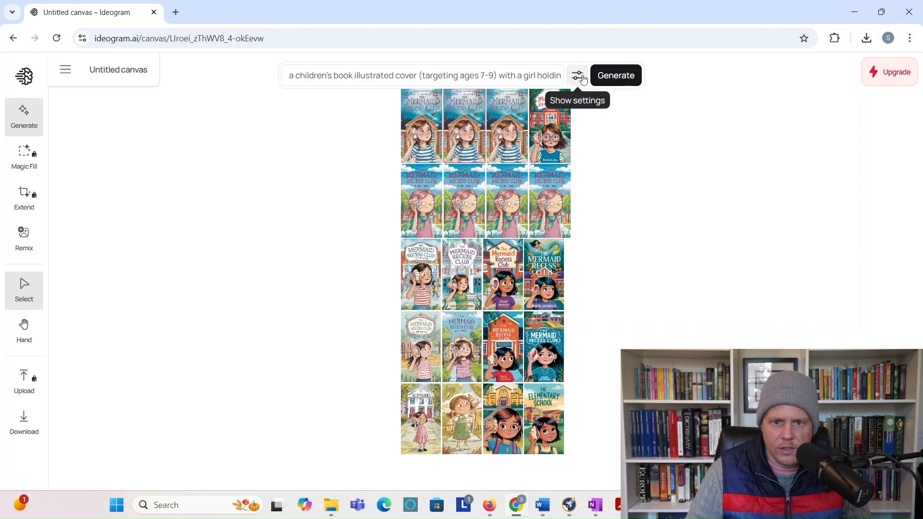
left_click(582, 78)
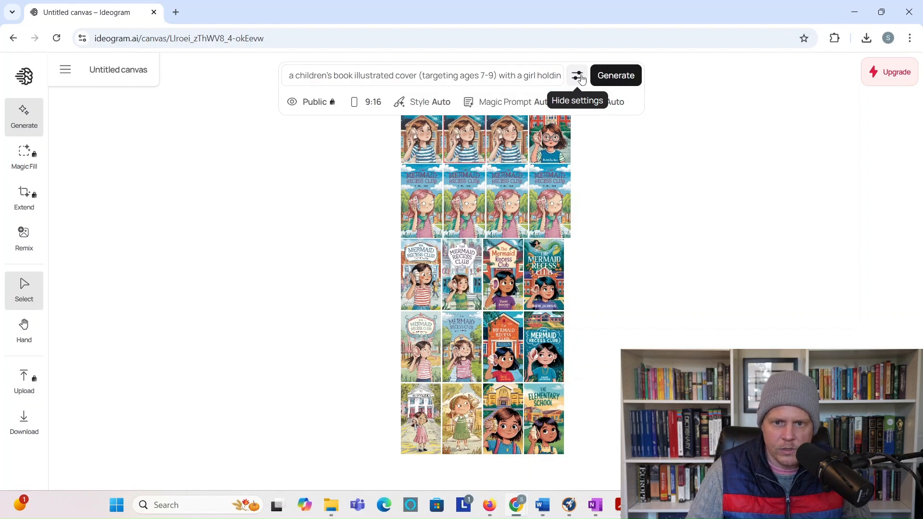
left_click(364, 105)
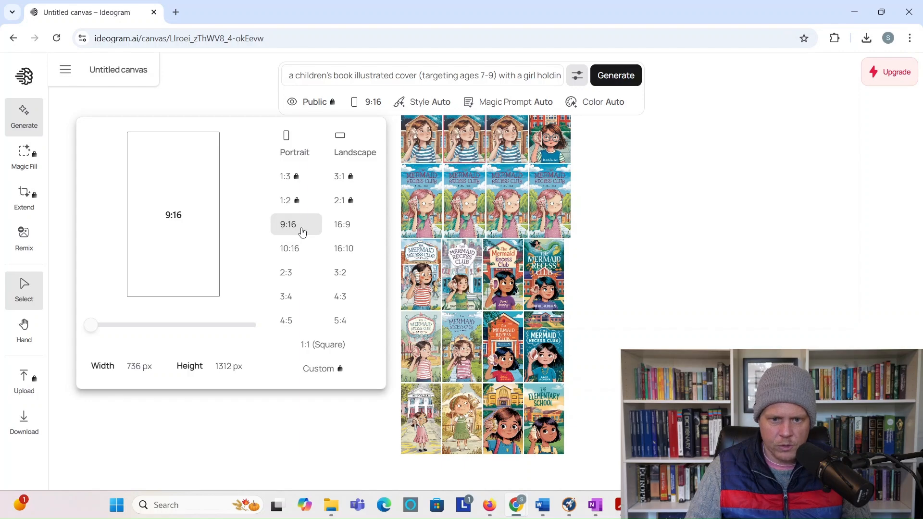
left_click(702, 215)
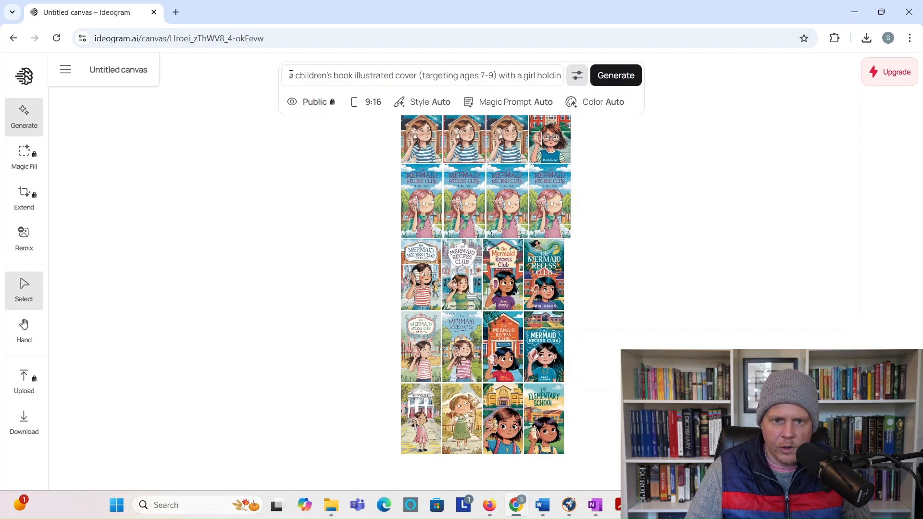
left_click_drag(291, 76, 533, 78)
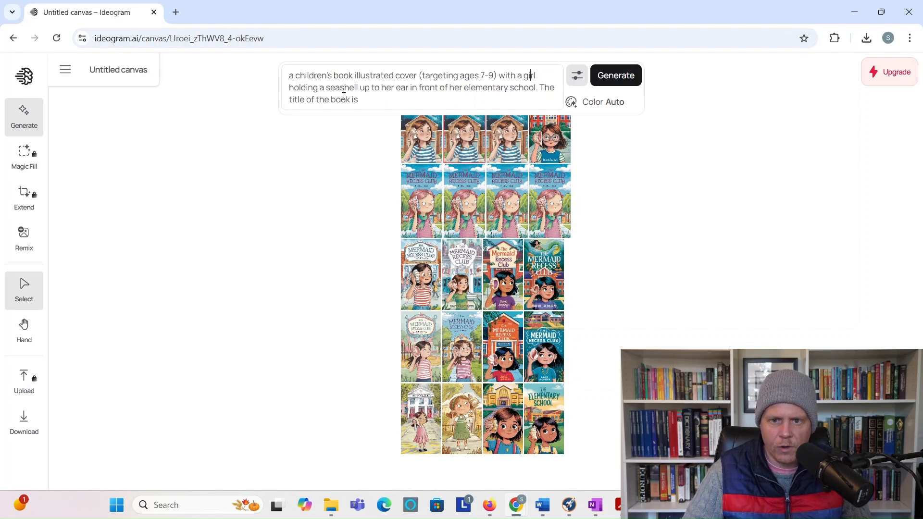
Step: Append the title "The Mermaid Recess Club" and the author credit to the prompt, then generate
left_click(385, 95)
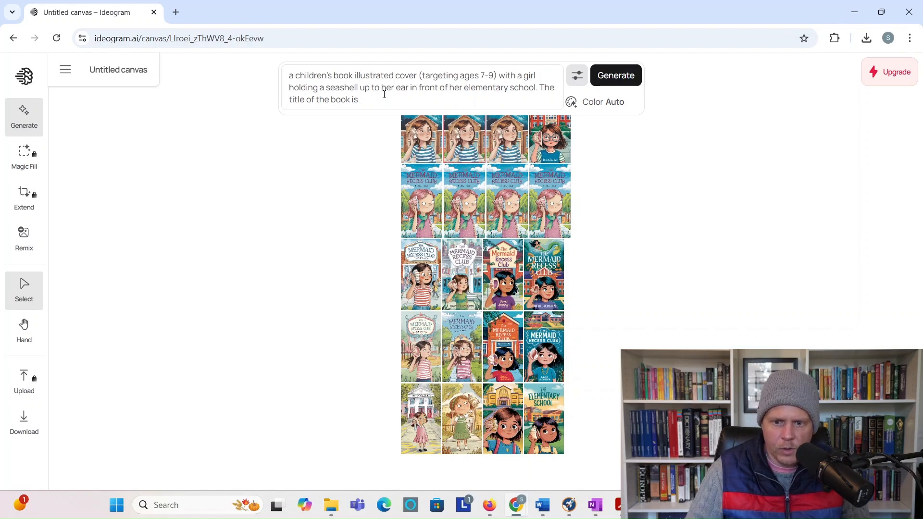
type("\"The Mermai")
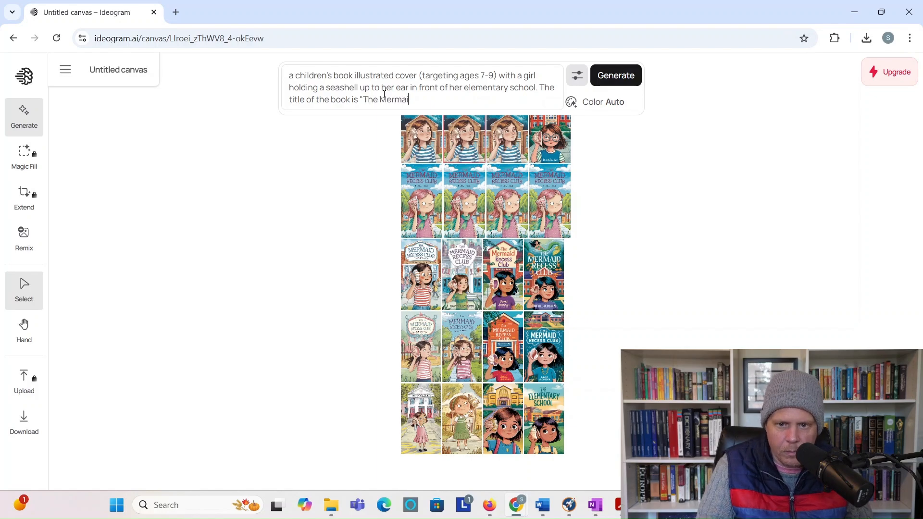
type("d Recess Club")
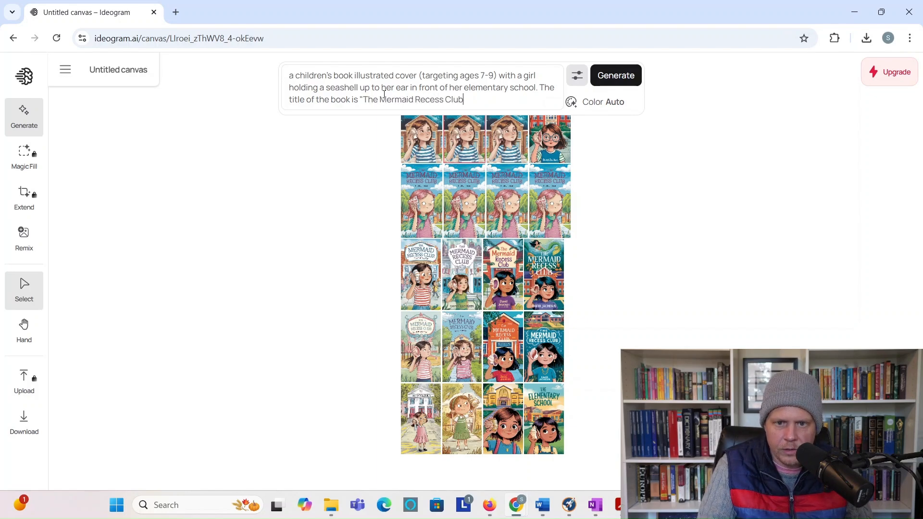
type("\" and ")
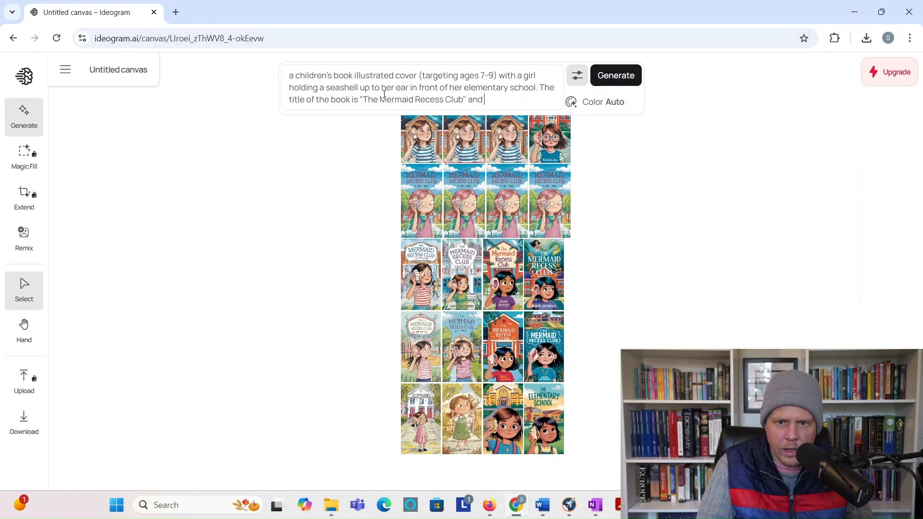
type("it is written b")
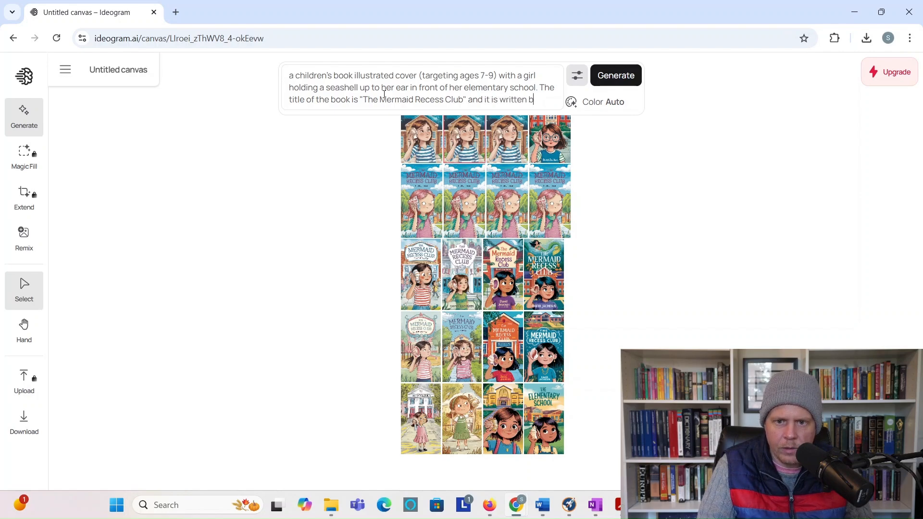
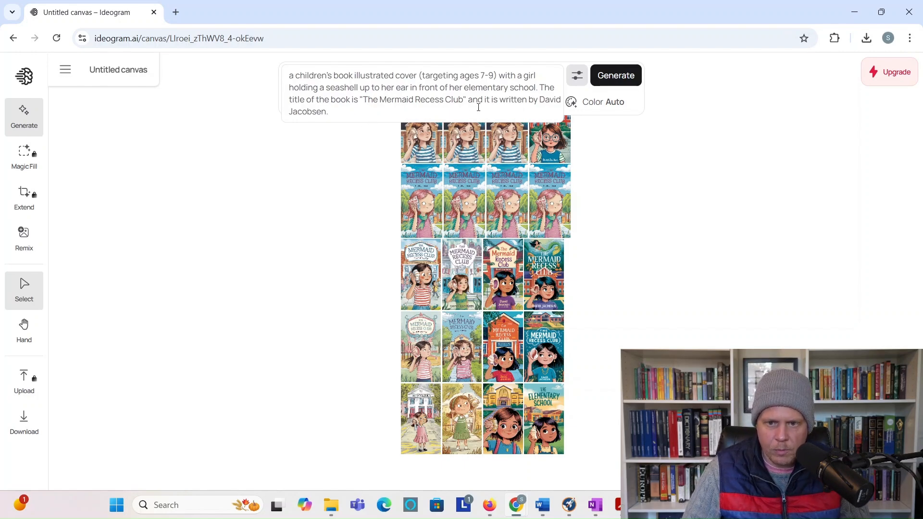
left_click(615, 79)
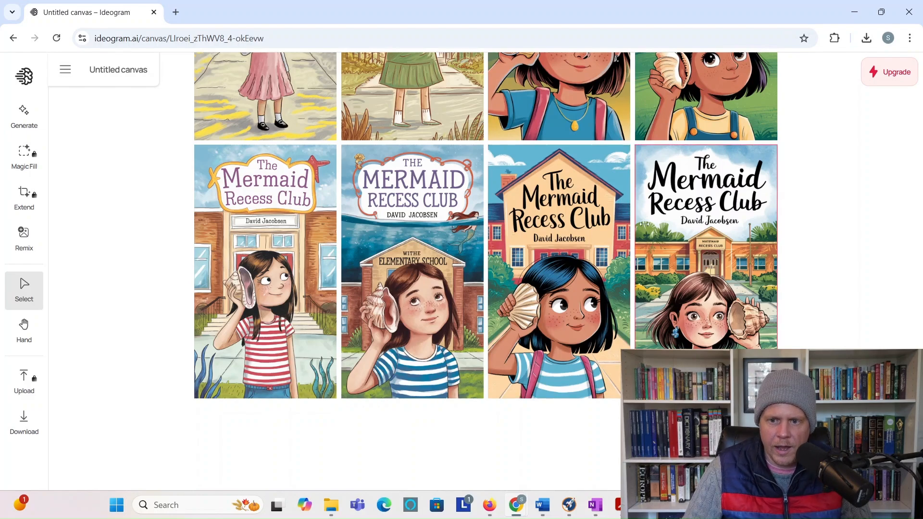
left_click(416, 189)
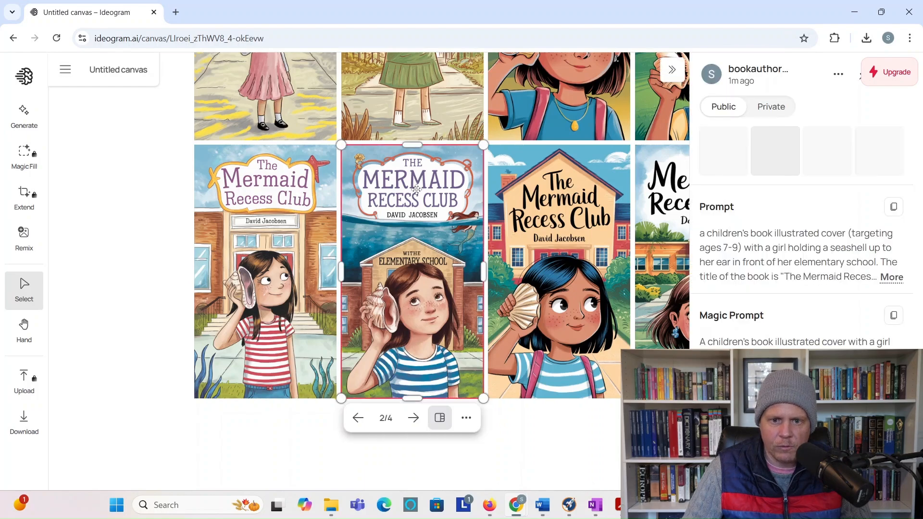
key("Left")
left_click(575, 306)
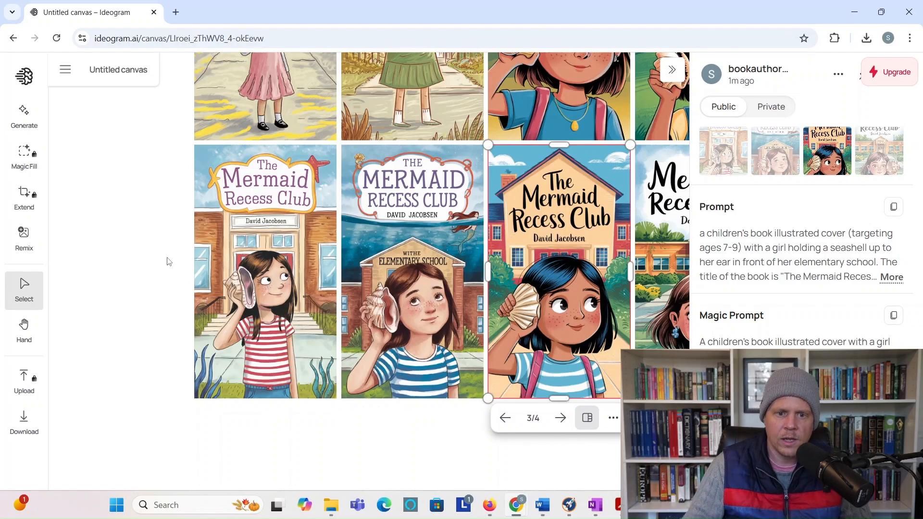
left_click(138, 269)
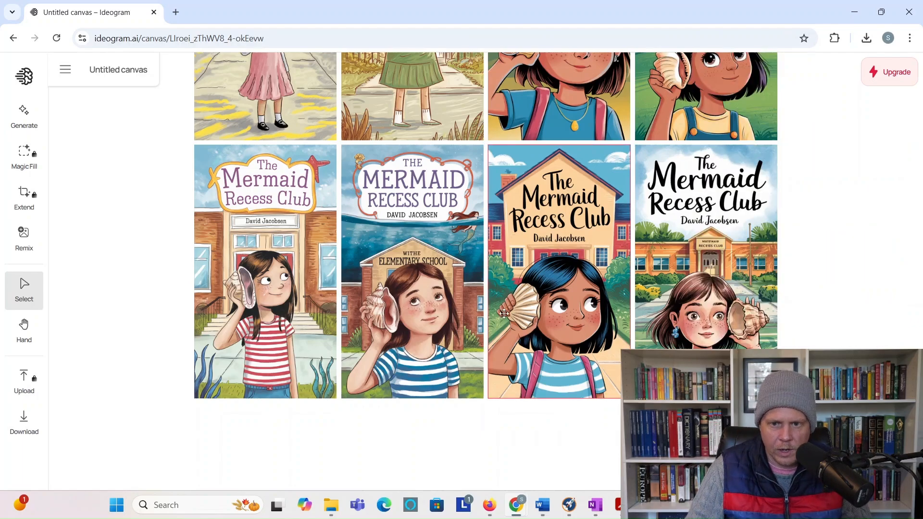
scroll(504, 313, "up", 10)
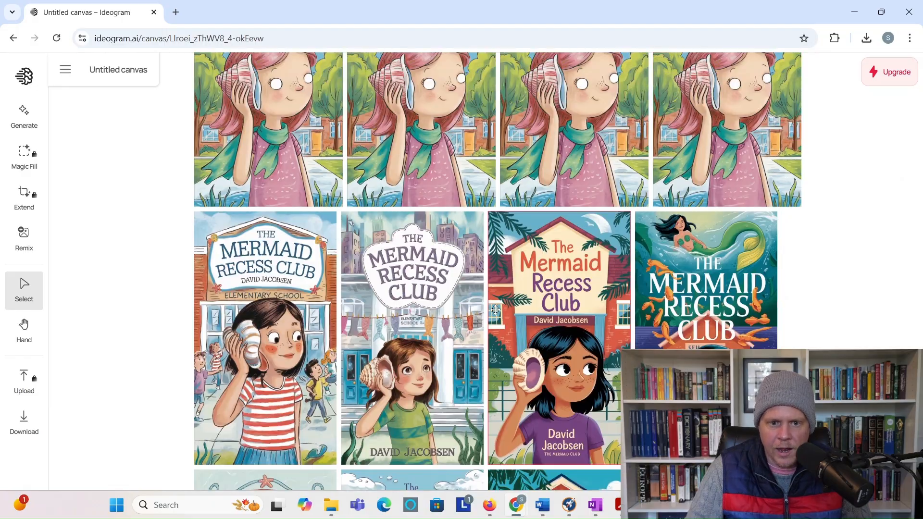
scroll(495, 310, "up", 10)
scroll(493, 311, "down", 15)
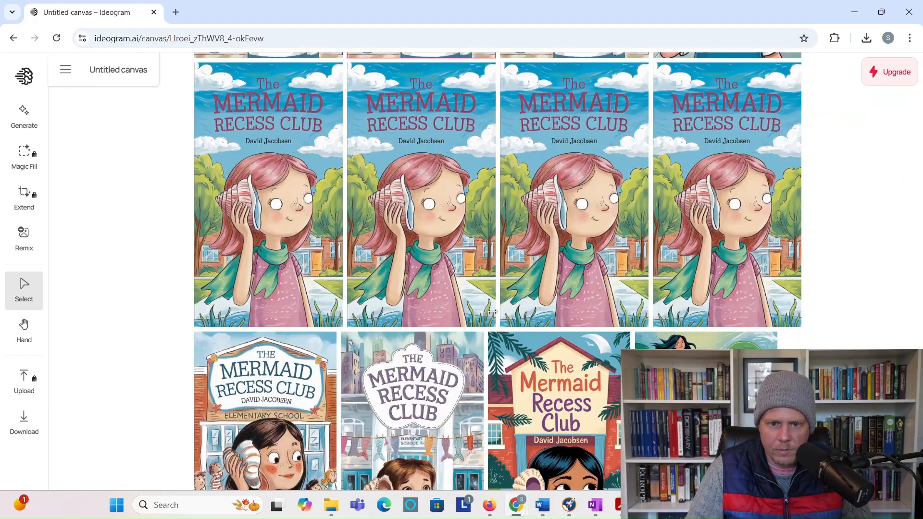
scroll(493, 312, "up", 10)
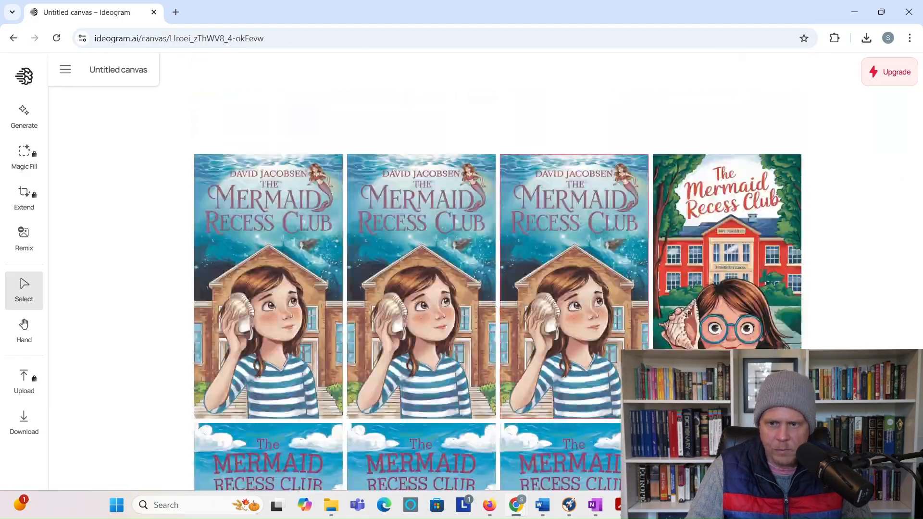
left_click(751, 328)
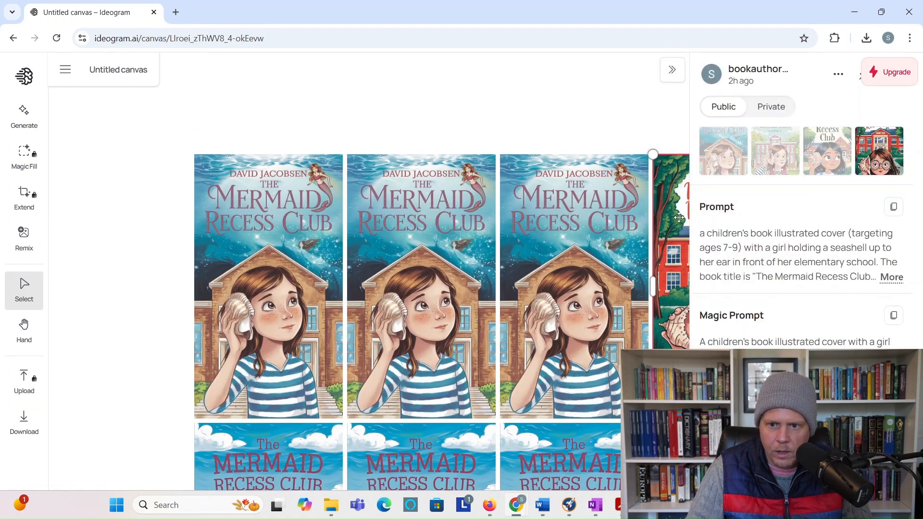
left_click(587, 134)
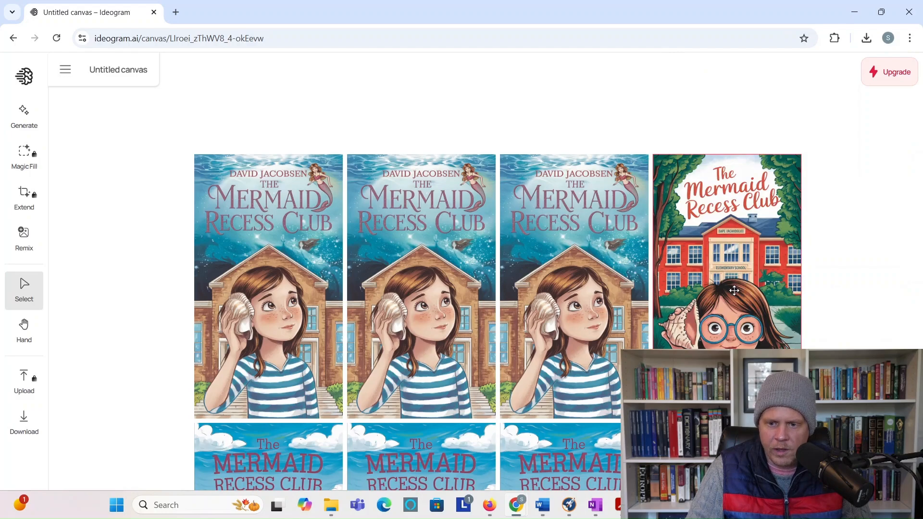
scroll(734, 290, "down", 15)
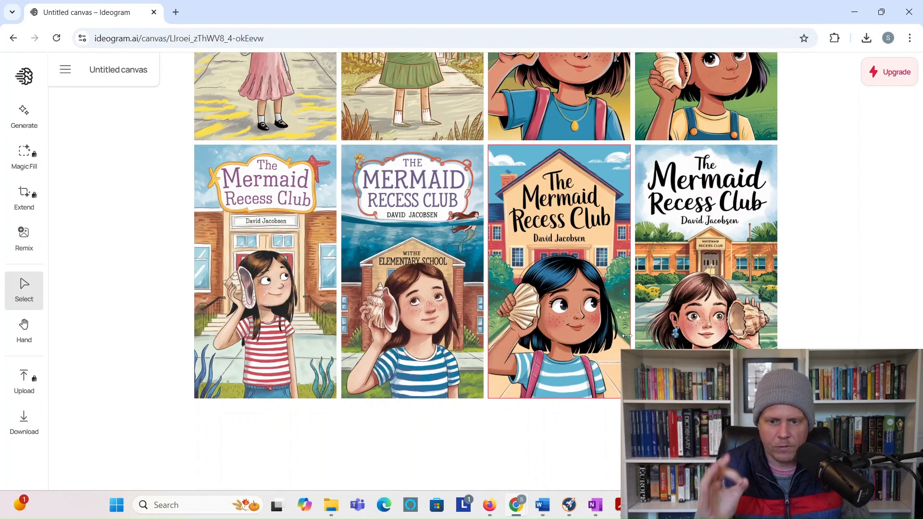
mouse_move(518, 513)
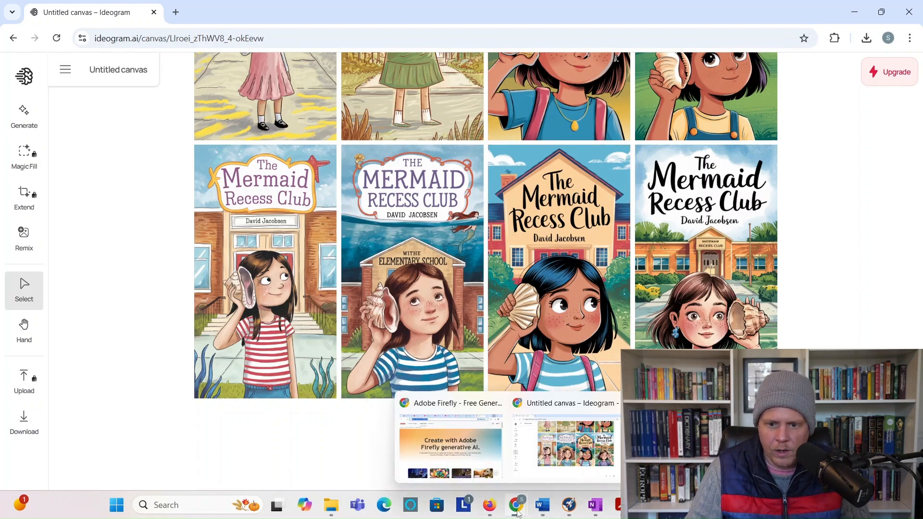
Step: Switch to the Firefly window and return to the previous generation page
mouse_move(490, 509)
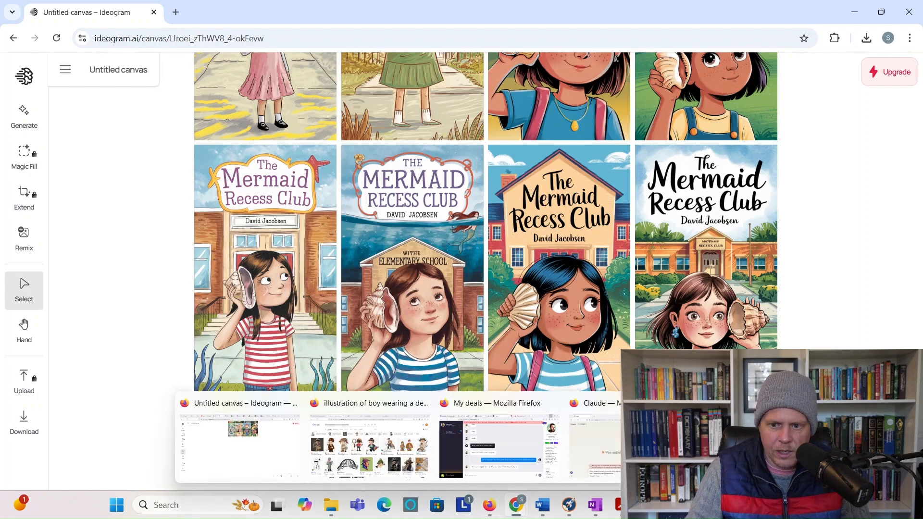
left_click(759, 446)
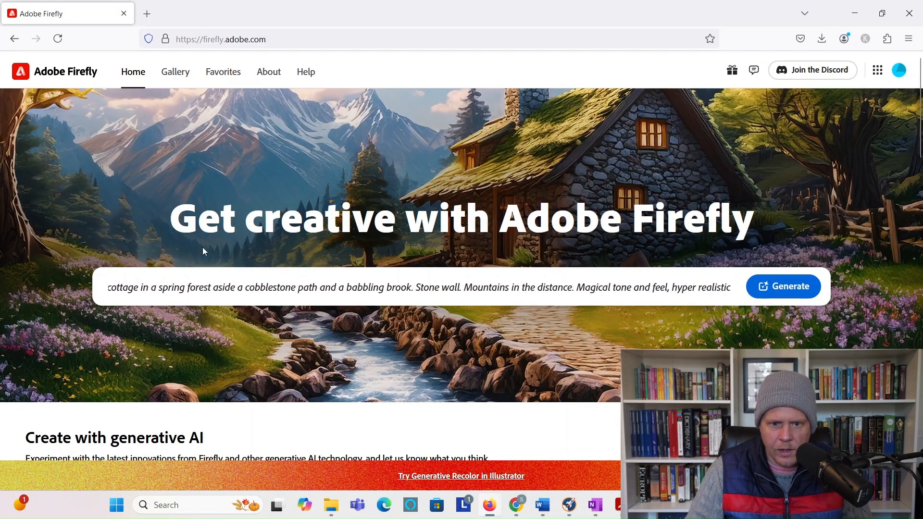
left_click(14, 39)
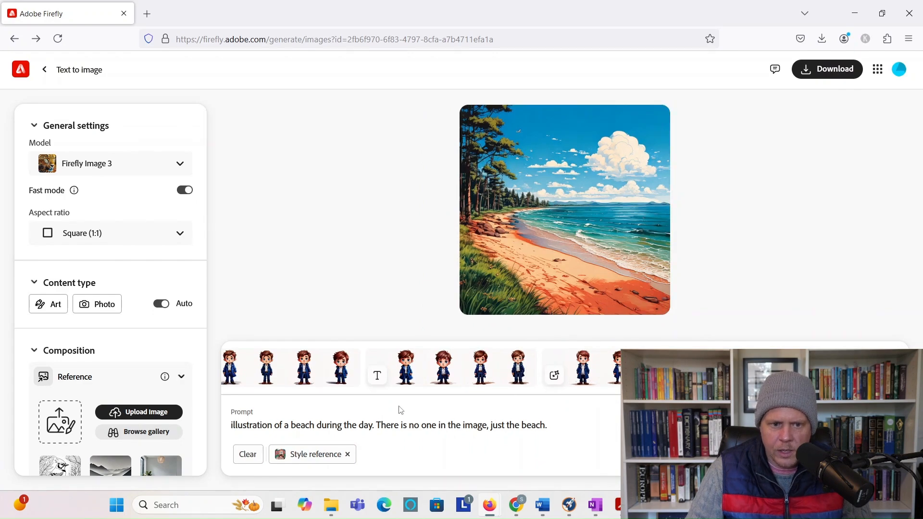
scroll(154, 264, "down", 9)
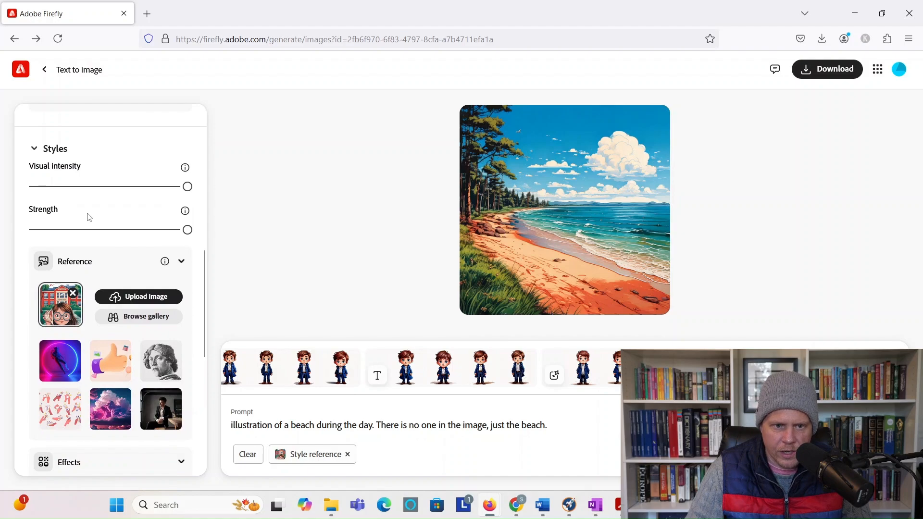
scroll(89, 217, "up", 1)
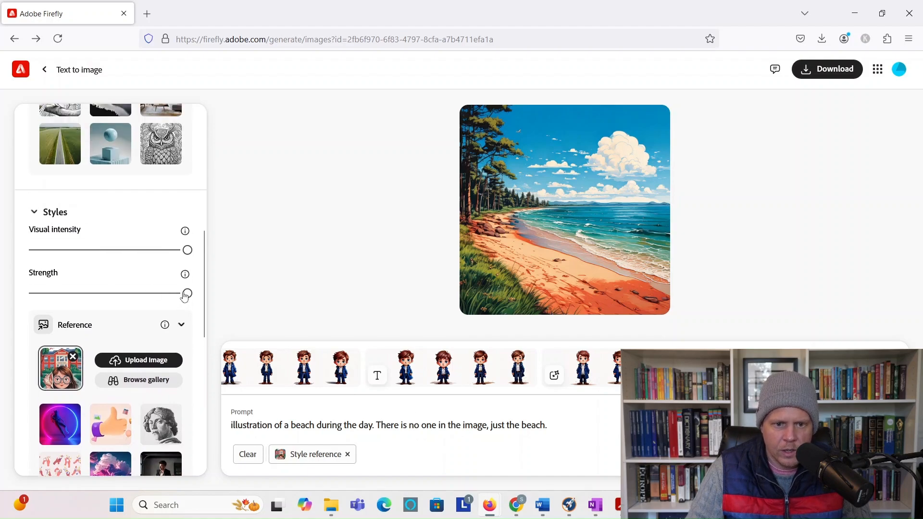
Step: Keep style strength and visual intensity at maximum, then switch to the Ideogram cover canvas
left_click_drag(187, 293, 212, 296)
left_click_drag(187, 250, 257, 242)
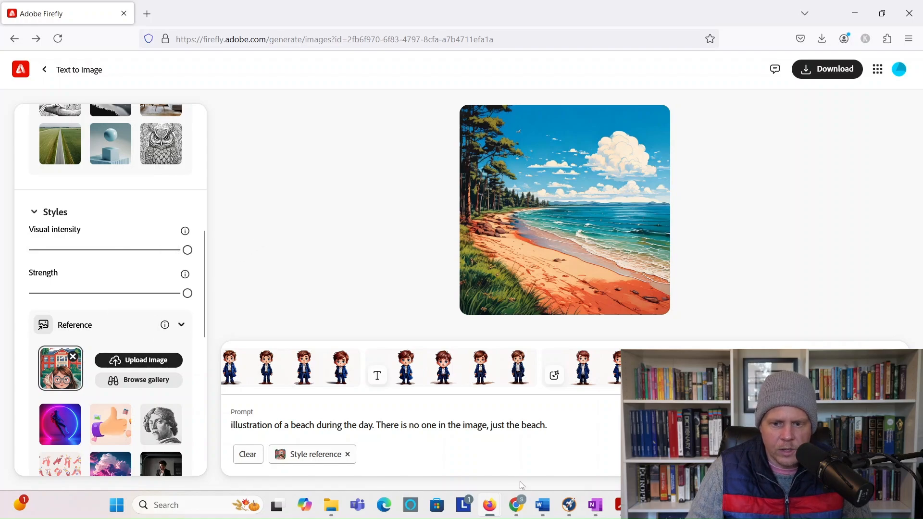
mouse_move(518, 504)
left_click(578, 453)
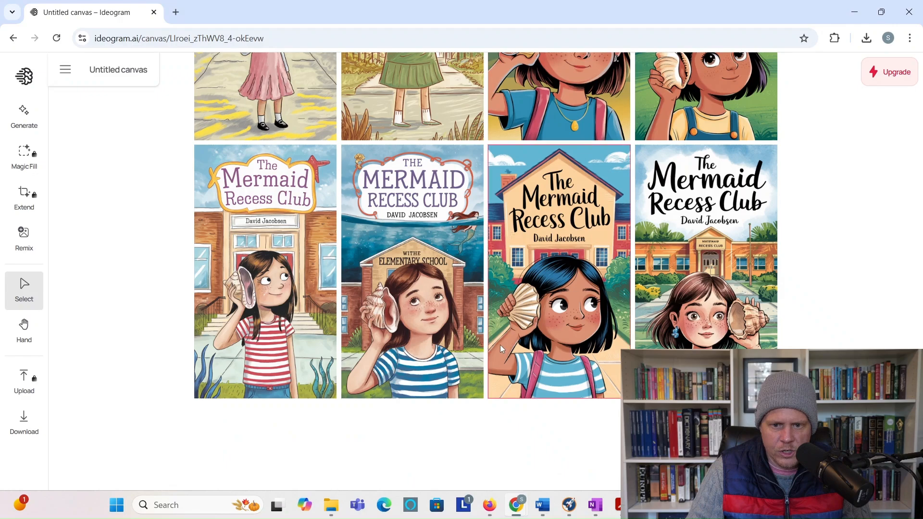
Step: Scroll through the Mermaid Recess Club covers and open the fourth cover's details
scroll(763, 322, "down", 3)
scroll(763, 322, "down", 10)
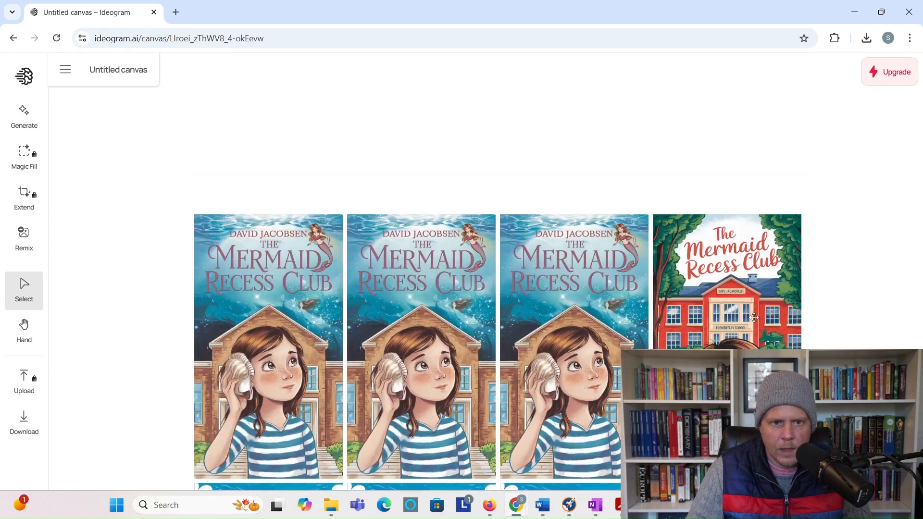
scroll(754, 317, "down", 4)
scroll(760, 236, "up", 1)
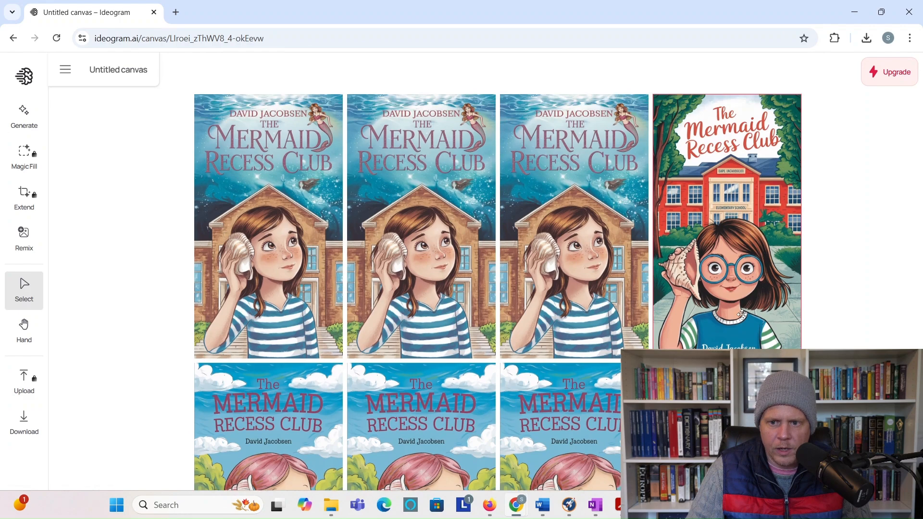
left_click(741, 242)
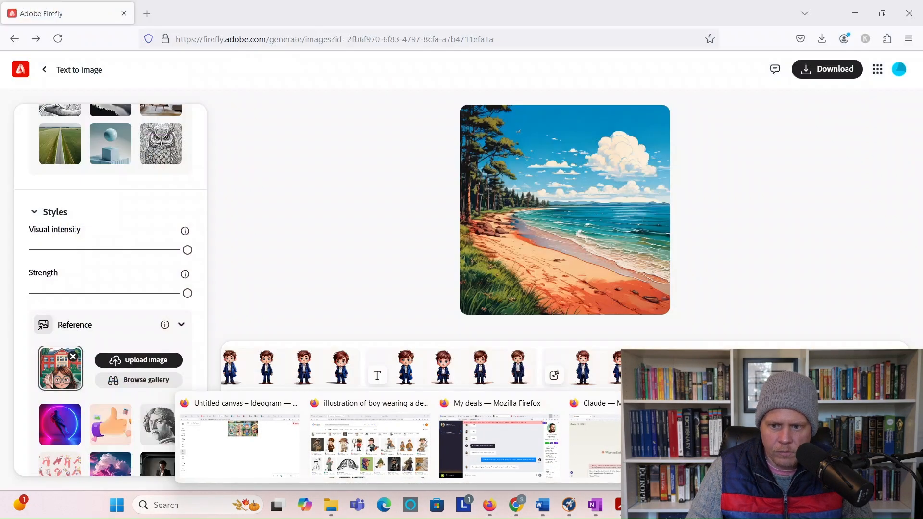
Step: Back in Firefly, upload a Downloads image as the style reference and accept the upload terms
left_click(726, 448)
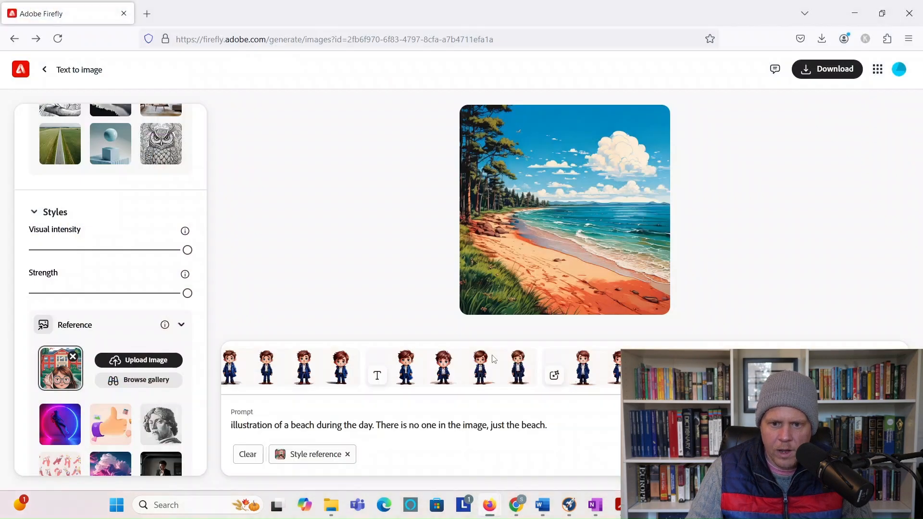
left_click(163, 362)
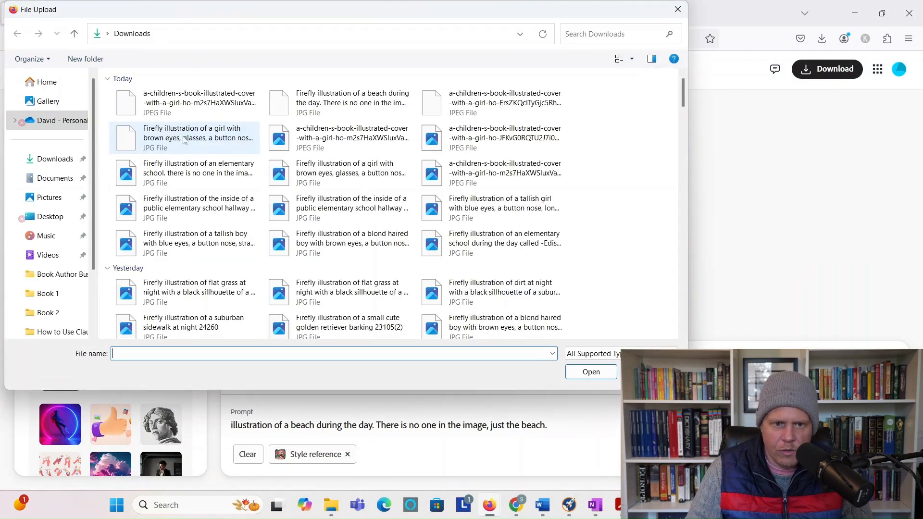
double_click(149, 116)
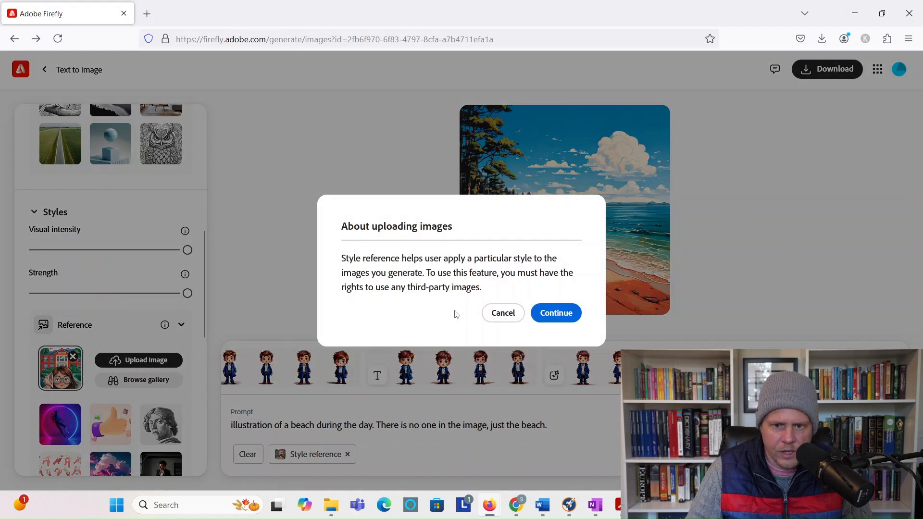
left_click(563, 317)
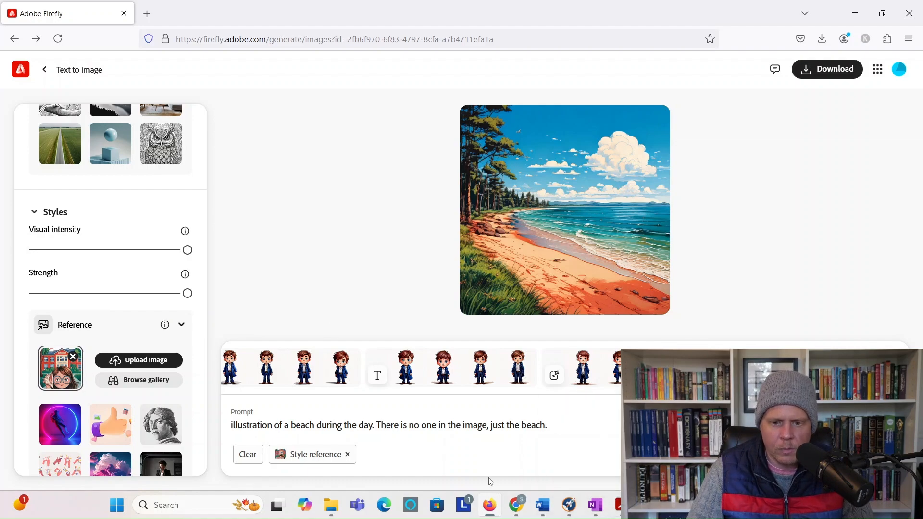
Step: Replace the beach prompt with the girl-with-glasses description from Word and generate
left_click(543, 505)
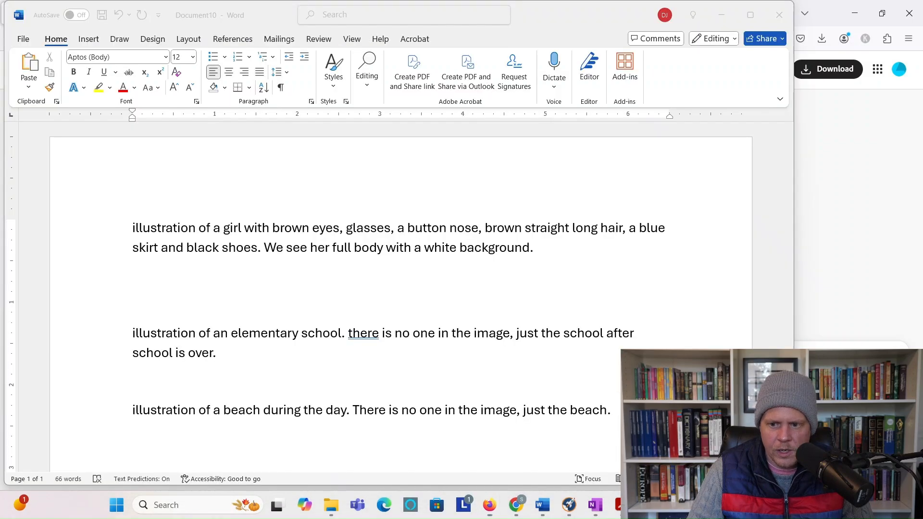
left_click_drag(560, 248, 92, 216)
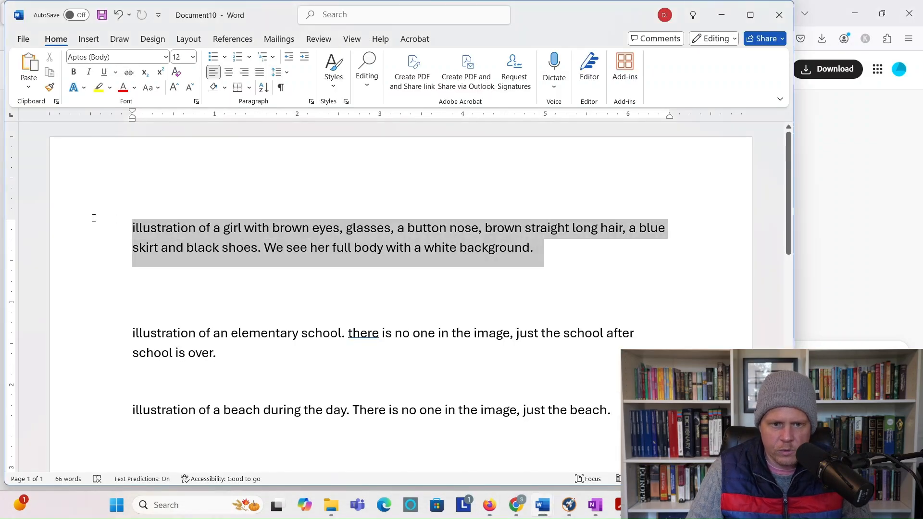
left_click(826, 242)
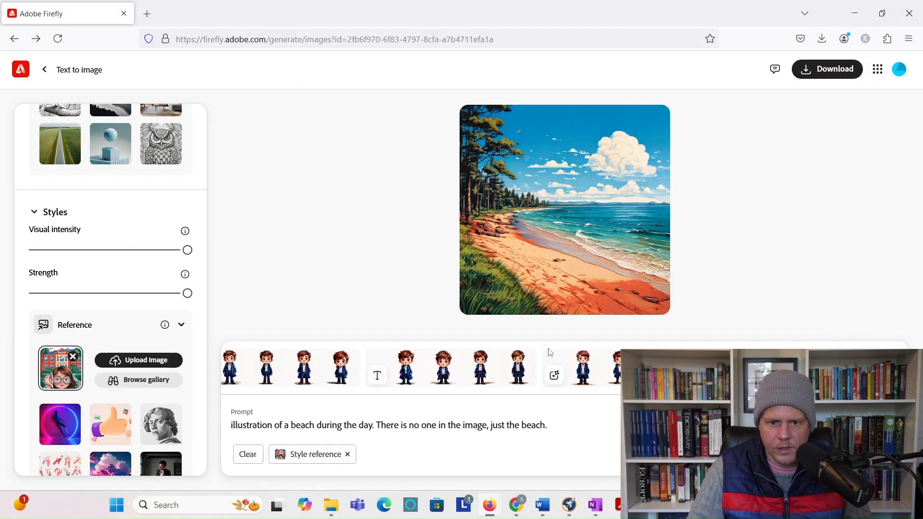
left_click_drag(548, 425, 234, 425)
key("ctrl+v")
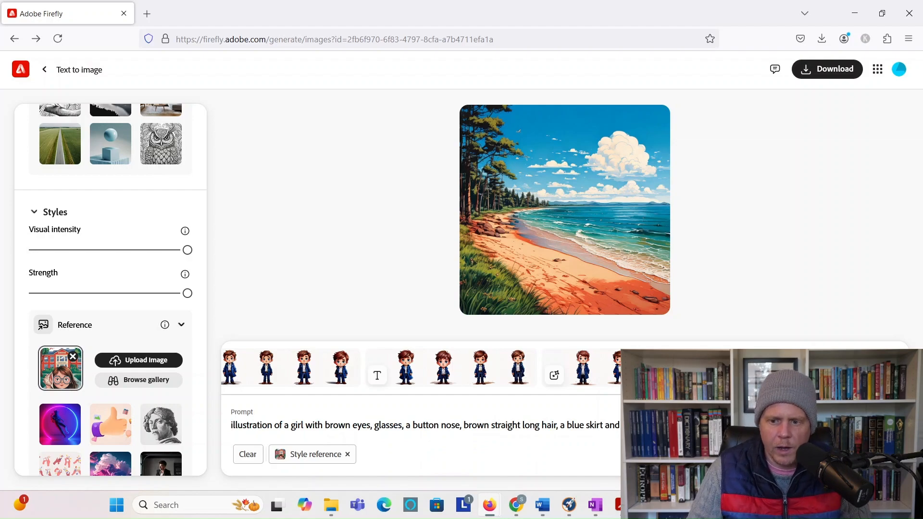
key("Return")
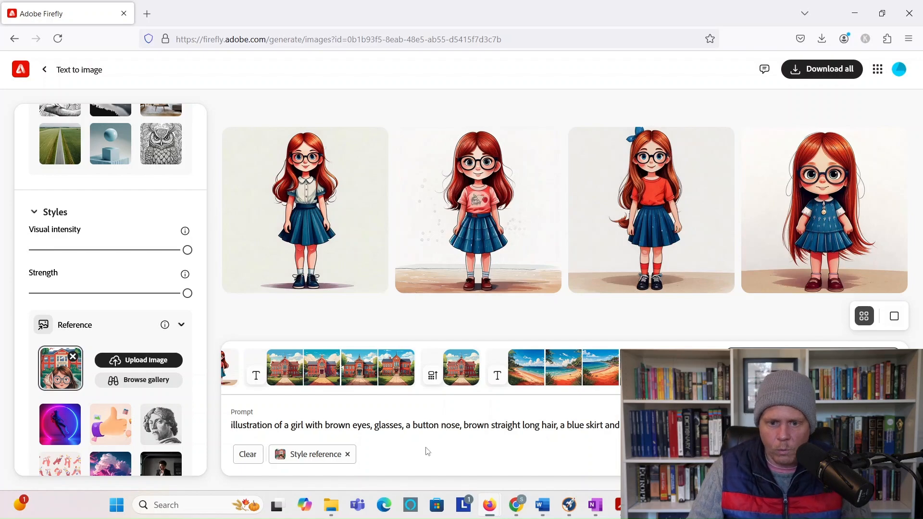
Step: Upscale the first red-haired girl illustration and download it as a JPG
left_click(332, 147)
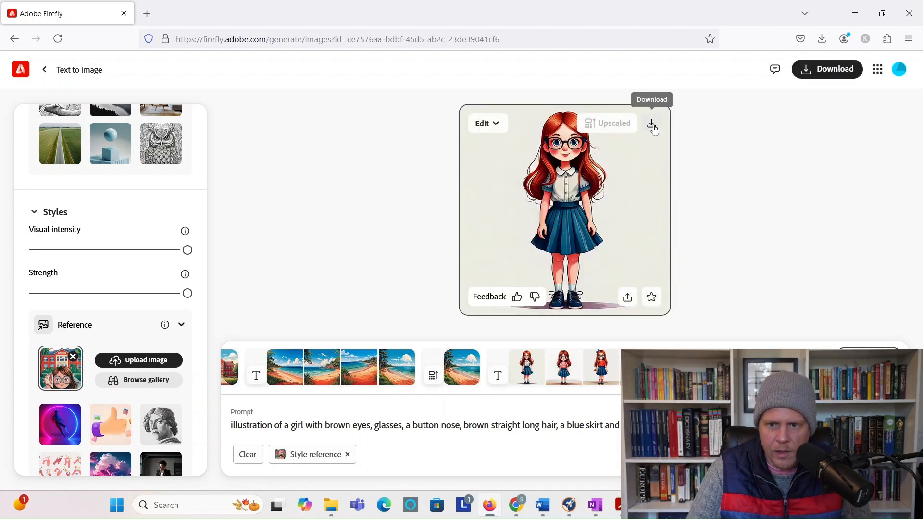
left_click(653, 126)
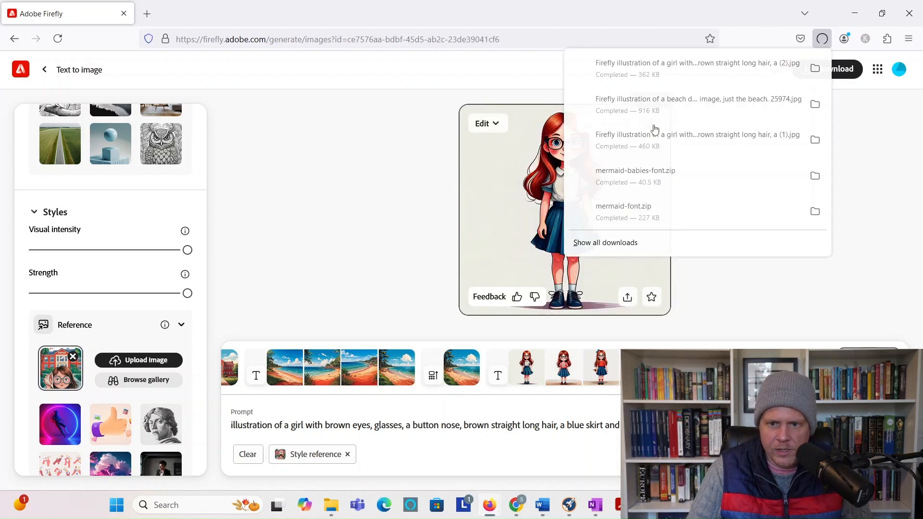
left_click(384, 426)
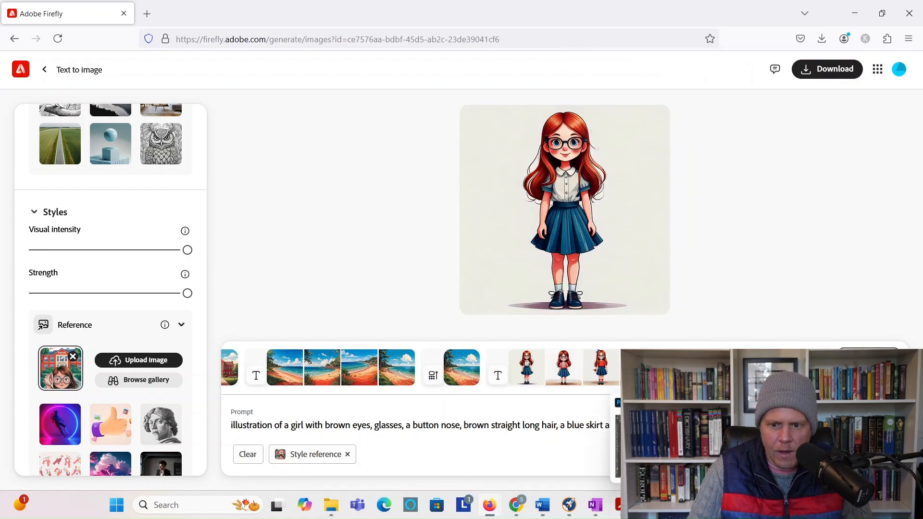
Step: Paste the empty elementary school prompt from Word over the girl prompt and generate
left_click(721, 447)
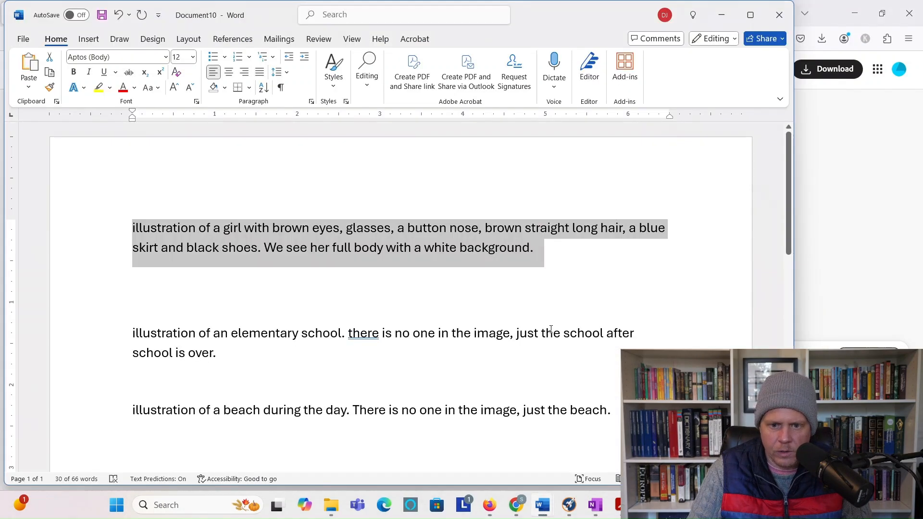
left_click_drag(261, 360, 128, 331)
key("ctrl+c")
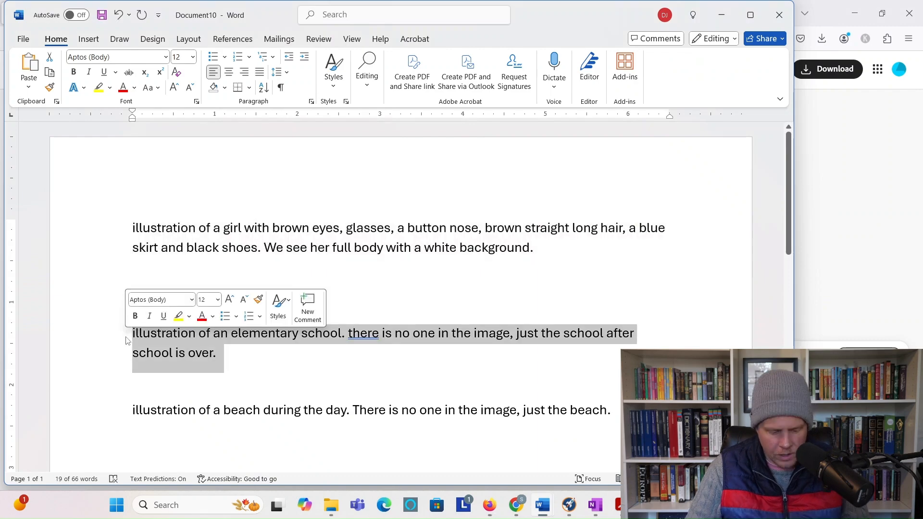
left_click(876, 295)
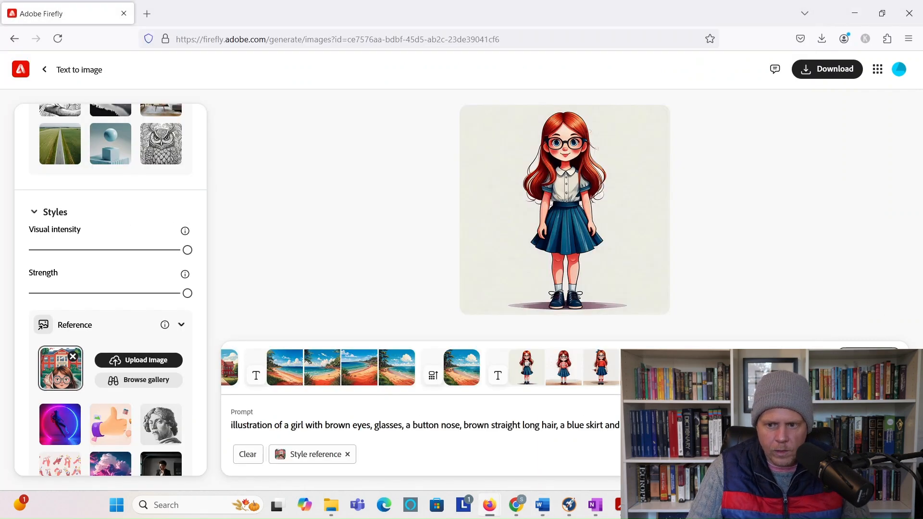
left_click_drag(620, 426, 220, 438)
key("ctrl+v")
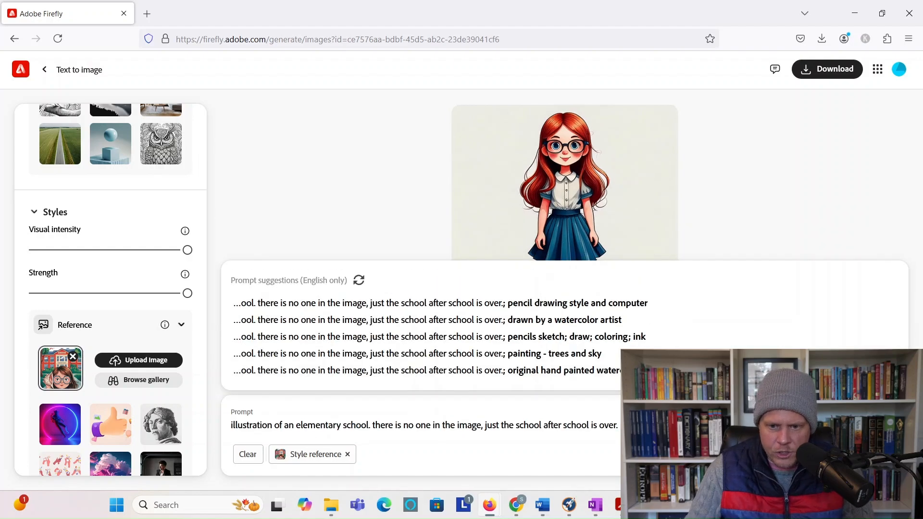
left_click(871, 454)
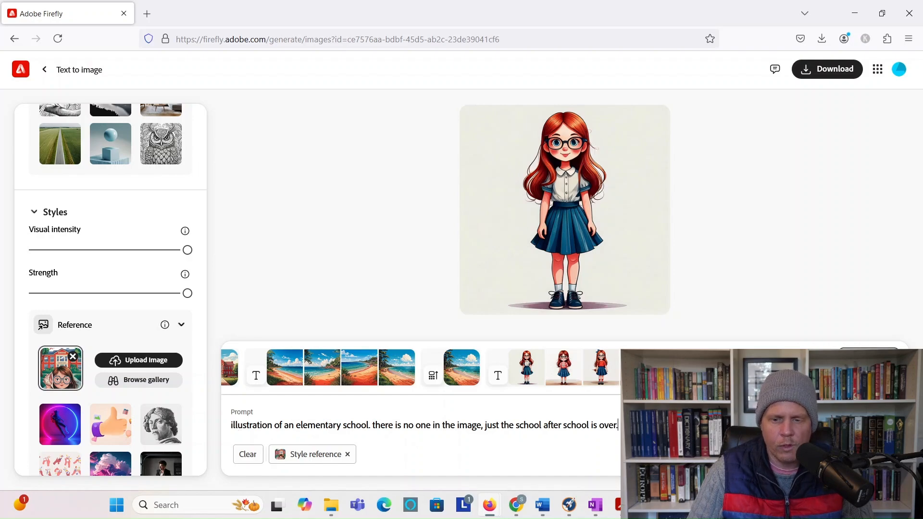
key("Return")
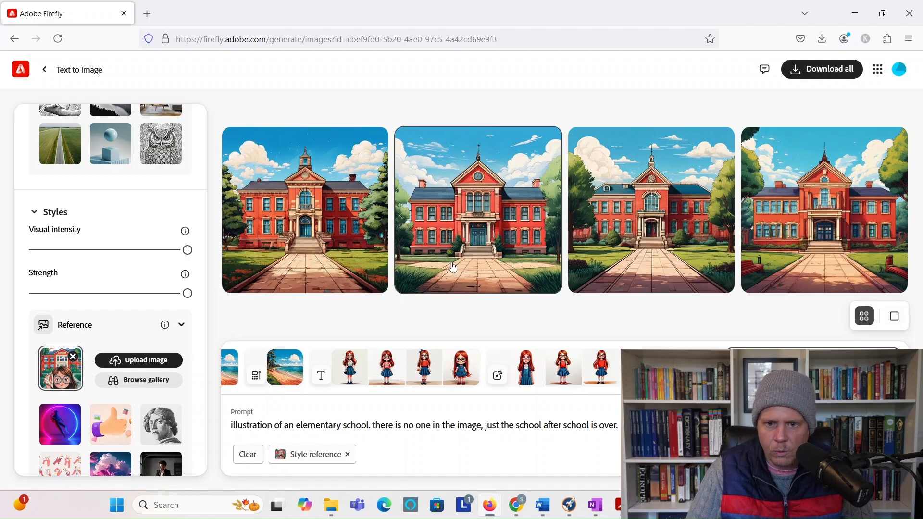
Step: Upscale and download the second school illustration
mouse_move(457, 262)
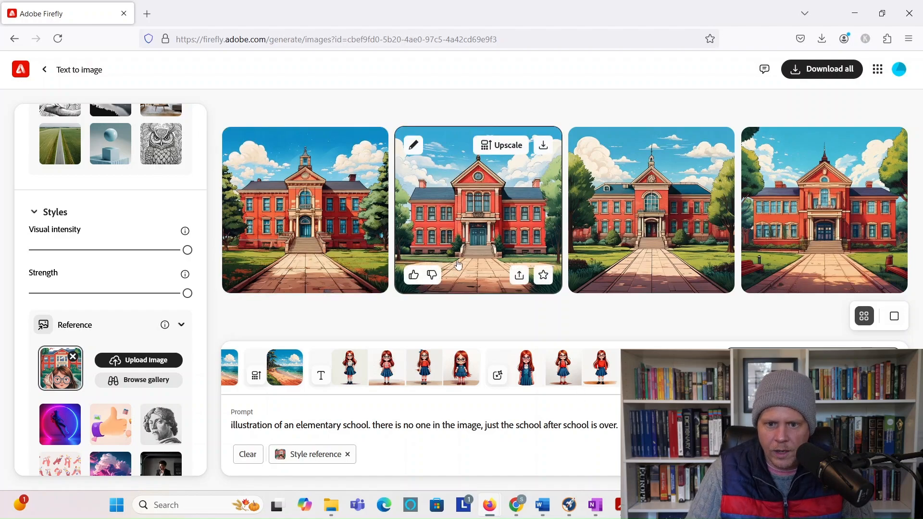
left_click(512, 150)
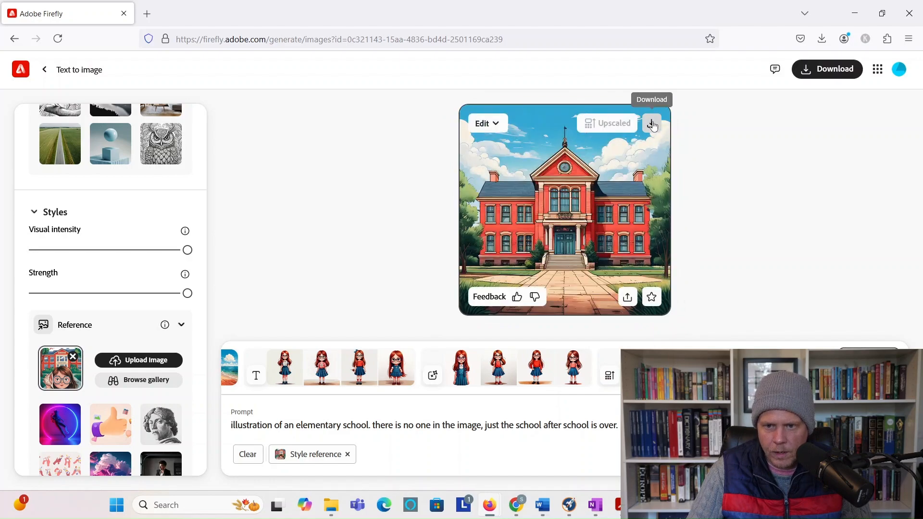
left_click(651, 123)
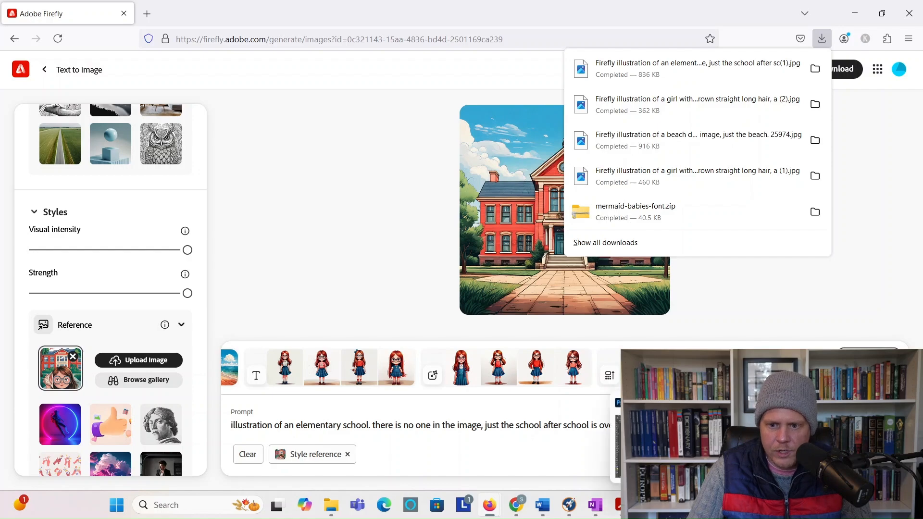
left_click(674, 505)
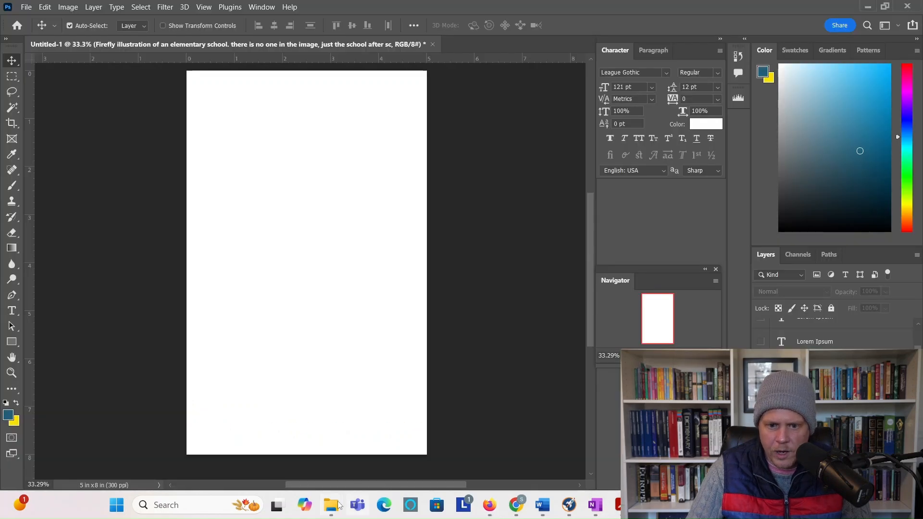
Step: Place the downloaded school illustration into the cover, enlarged to fill the page and centred
mouse_move(331, 505)
left_click(111, 463)
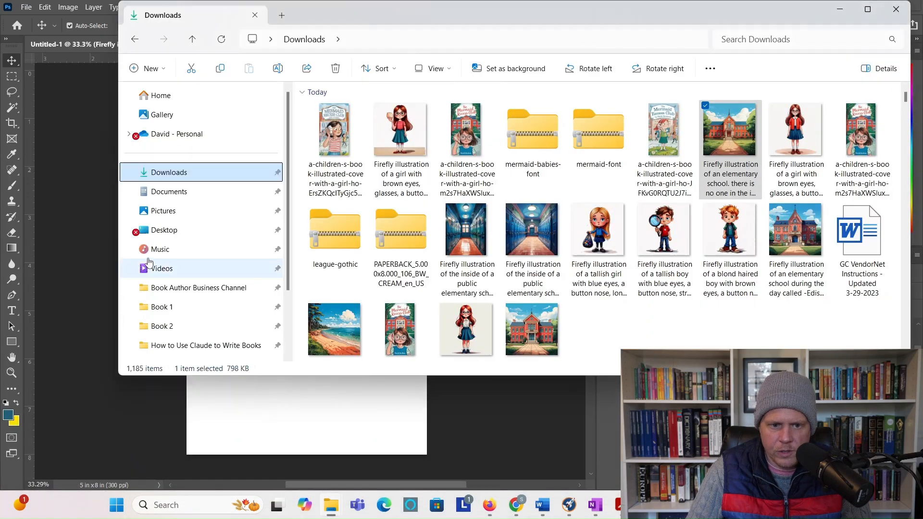
left_click(166, 192)
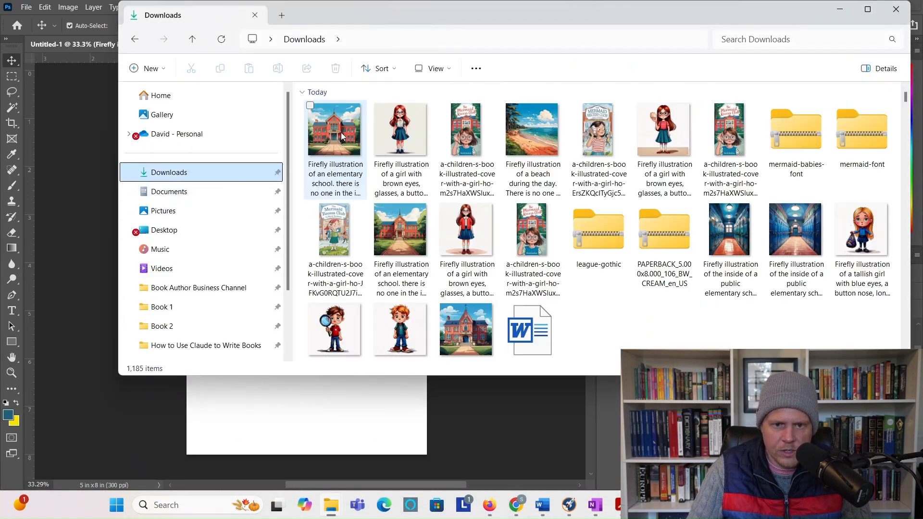
left_click(342, 132)
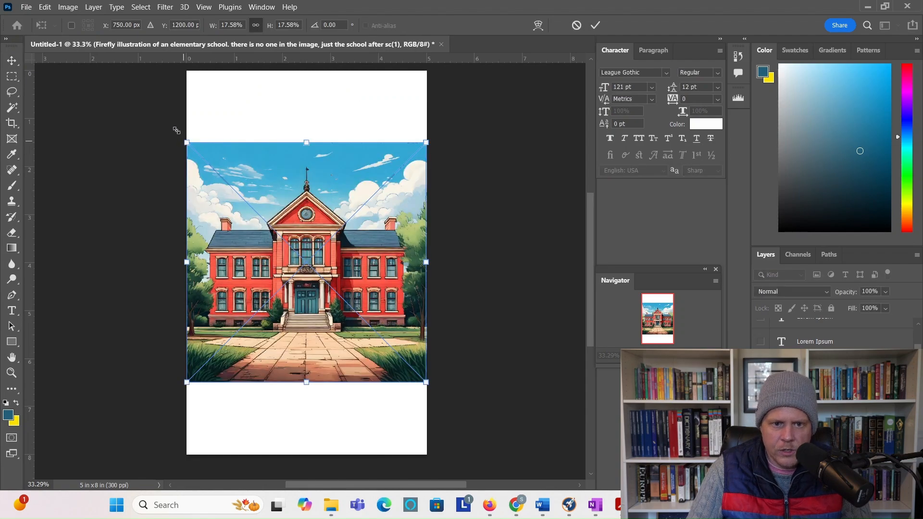
left_click_drag(176, 130, 104, 61)
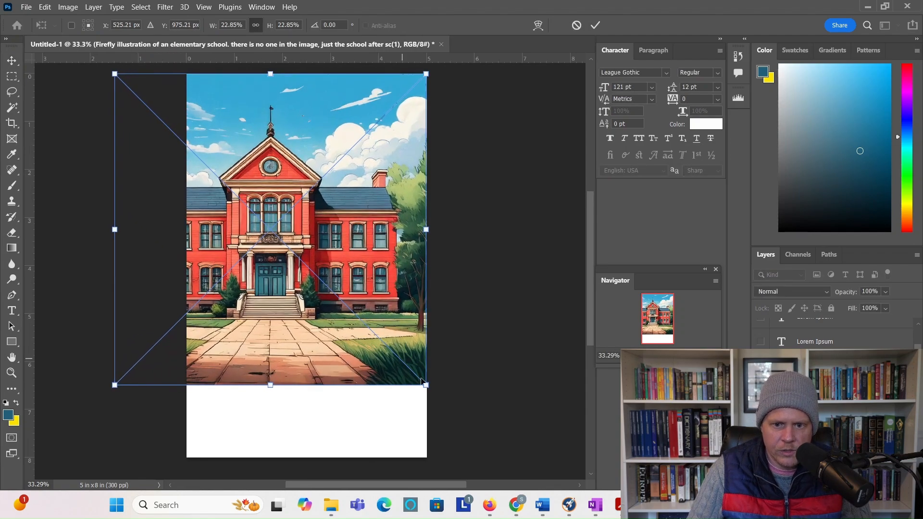
left_click_drag(426, 383, 499, 475)
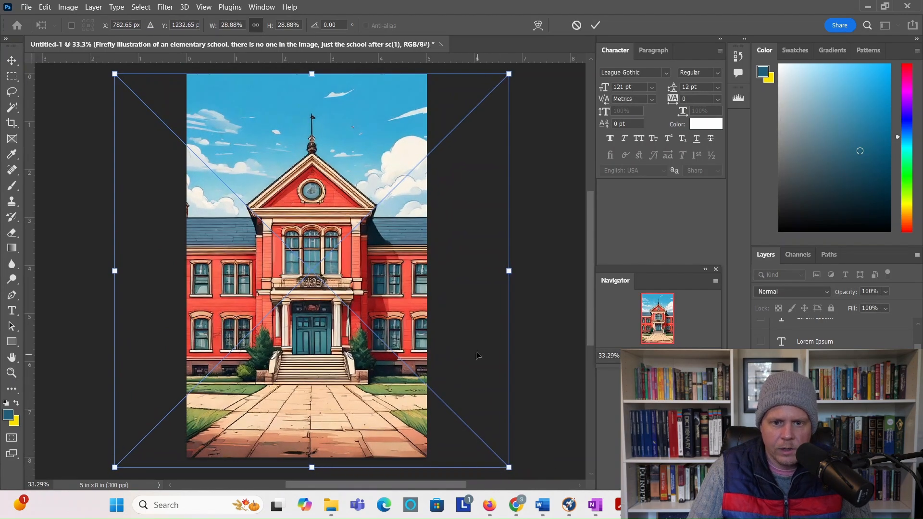
left_click_drag(477, 355, 470, 351)
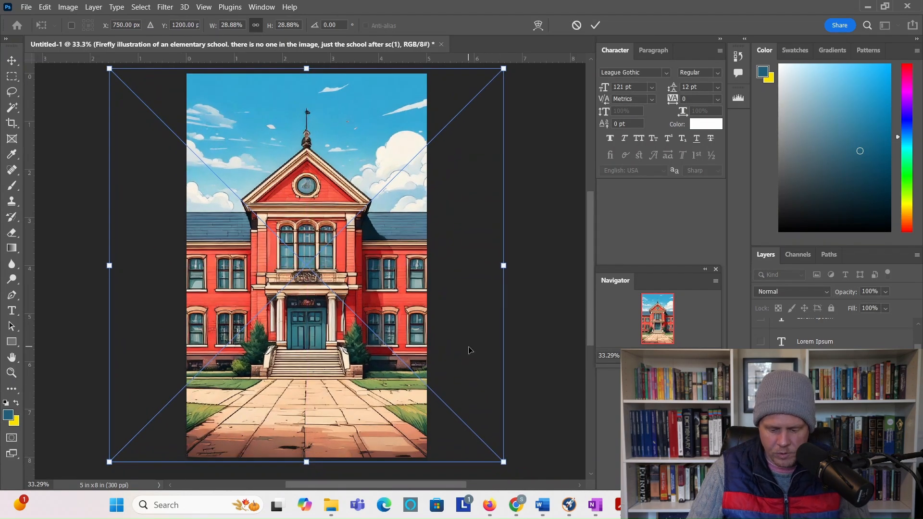
key("Return")
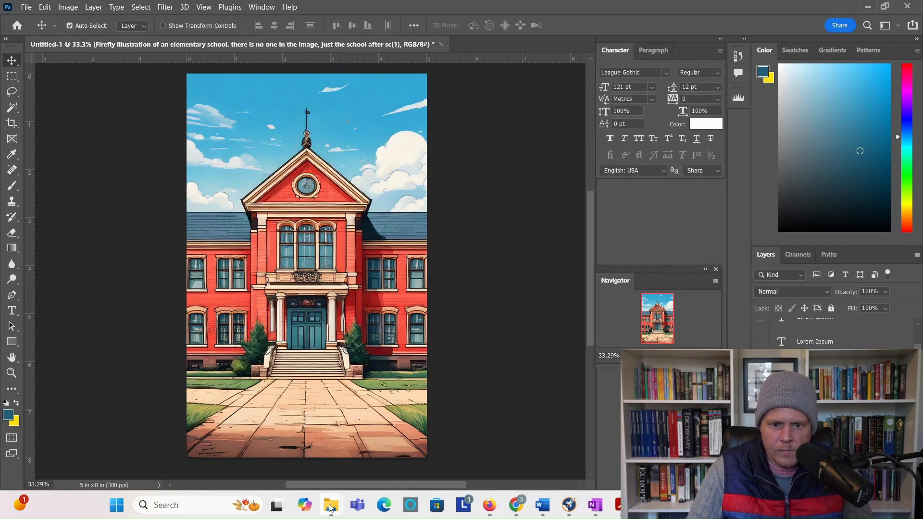
Step: Drag in the red-haired girl illustration, lower it on the page, and Magic Wand its white background
mouse_move(331, 505)
left_click(115, 459)
left_click_drag(400, 130, 300, 440)
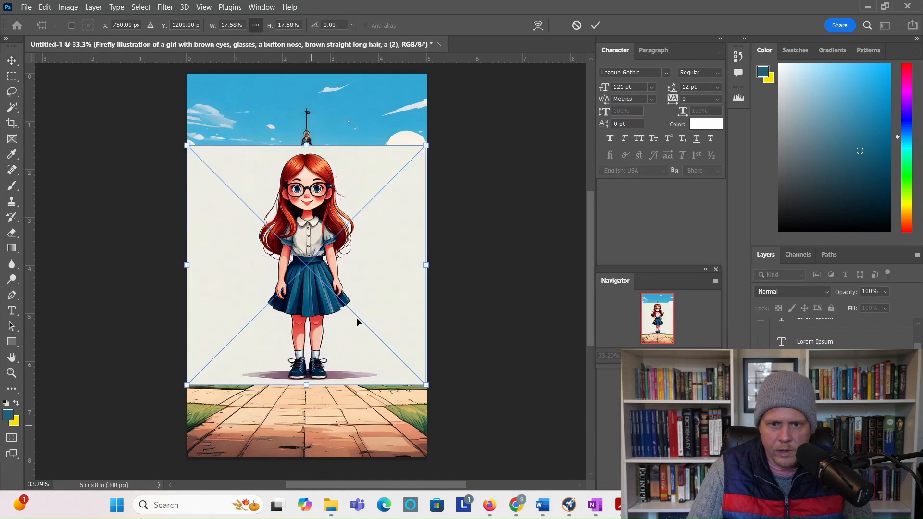
left_click_drag(370, 266, 371, 307)
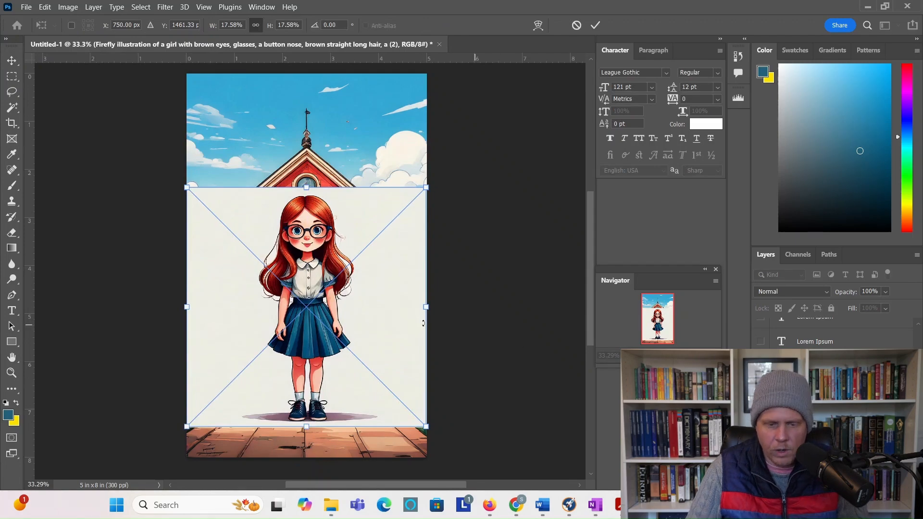
key("Return")
left_click(12, 107)
left_click(198, 233)
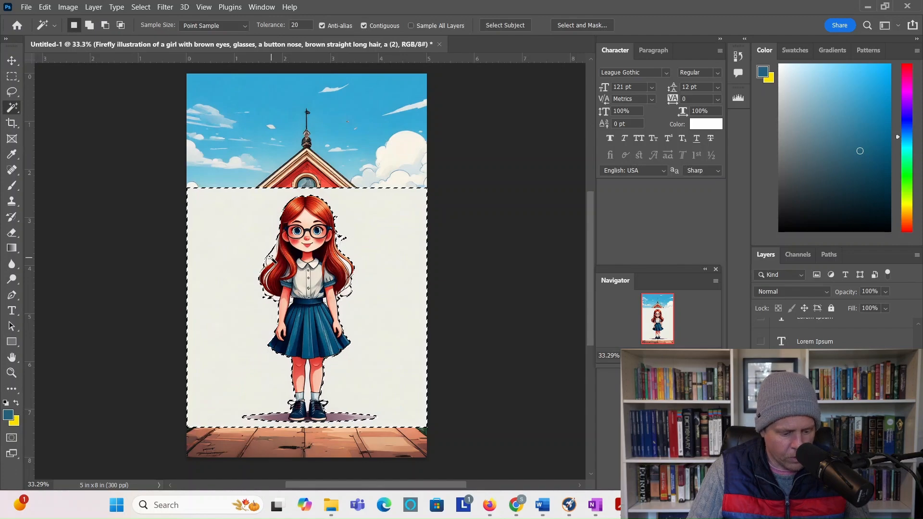
Step: Add the gap between the girl's legs to the white-background selection and try deleting it
key("shift")
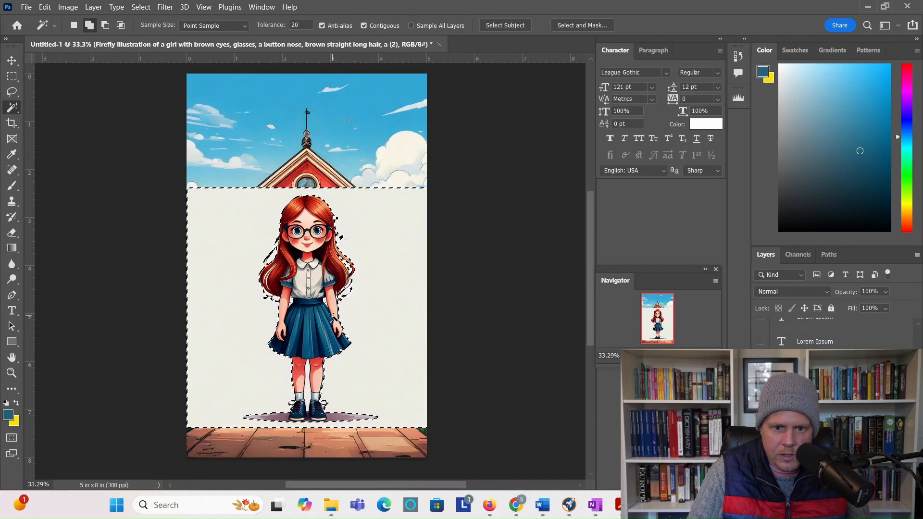
left_click_drag(657, 356, 665, 356)
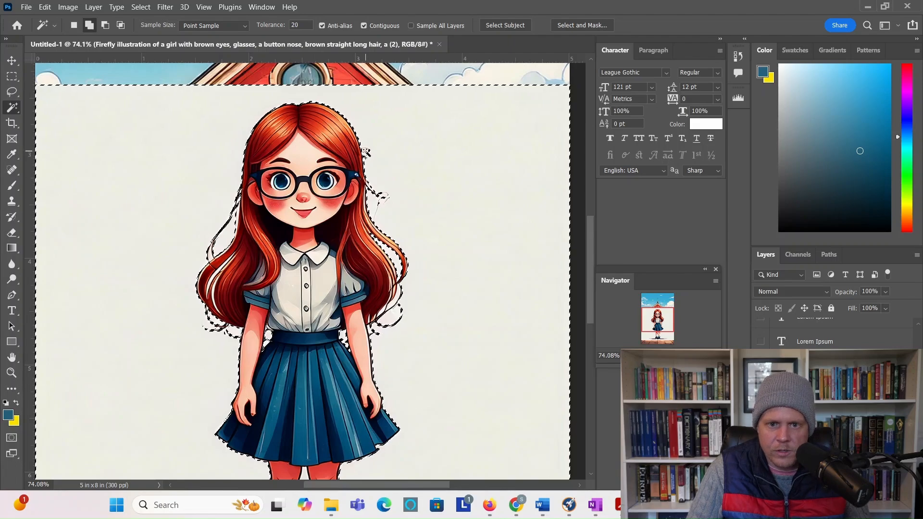
scroll(452, 242, "down", 3)
scroll(449, 244, "down", 3)
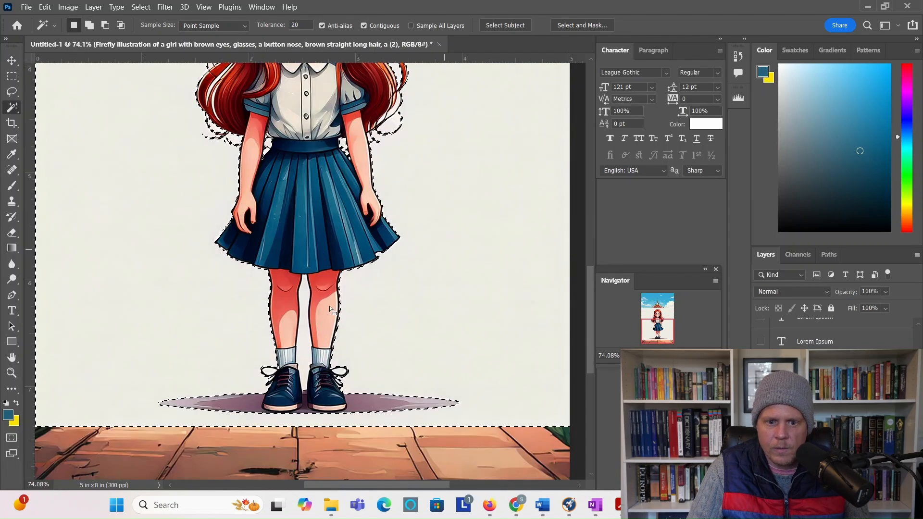
left_click(302, 335, "shift")
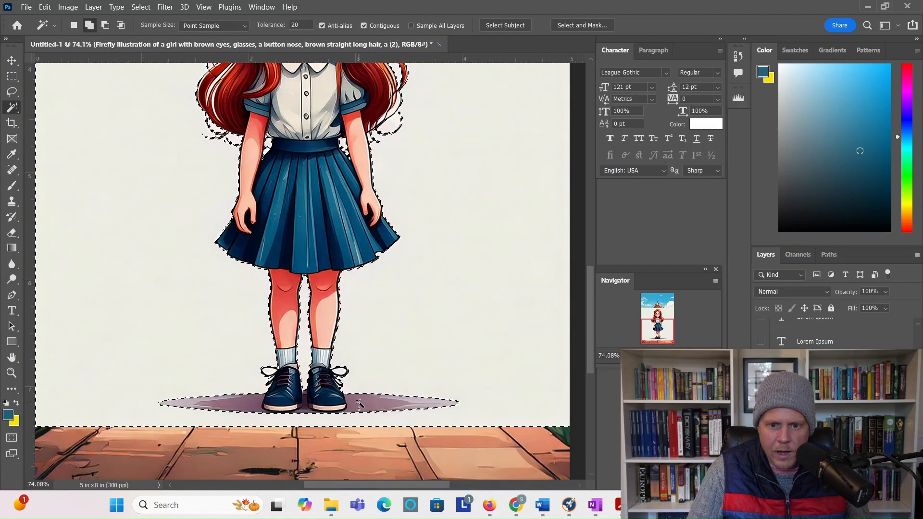
key("Delete")
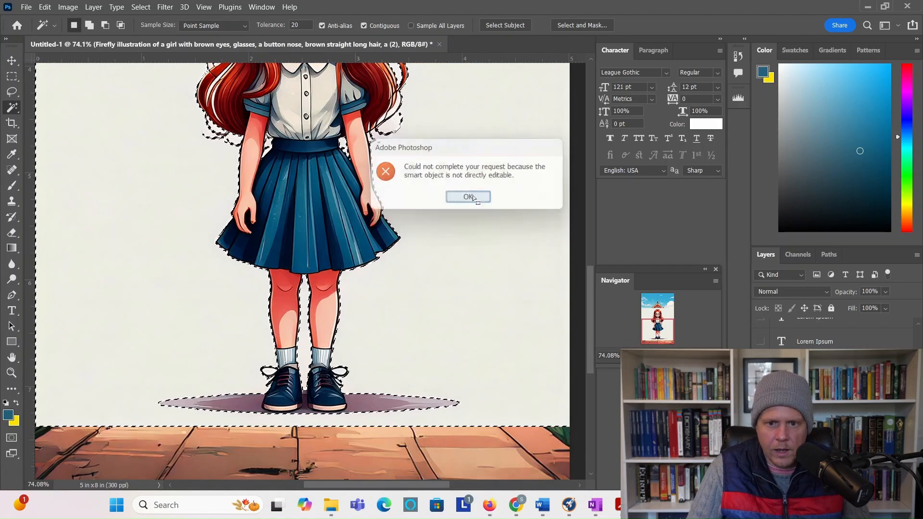
left_click(469, 197)
Step: Rasterize the girl layer and delete the selected shadow right of her shoes
right_click(813, 332)
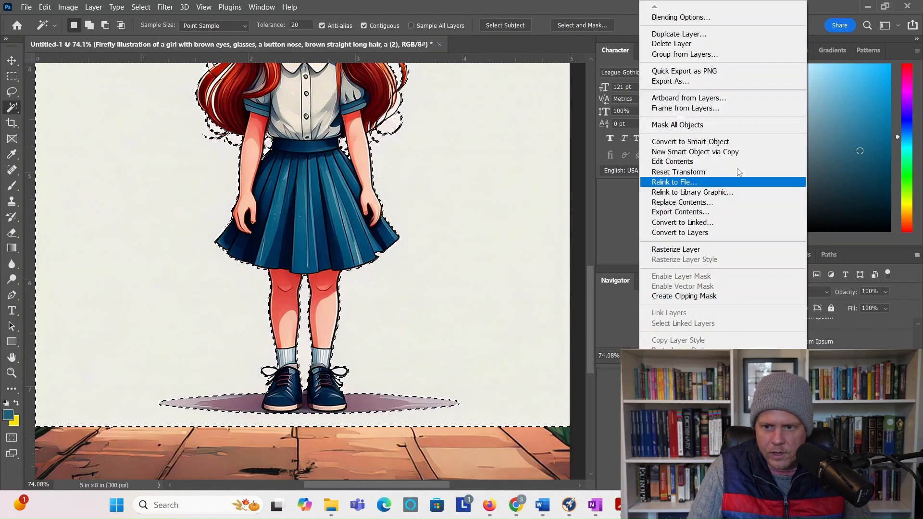
left_click(696, 249)
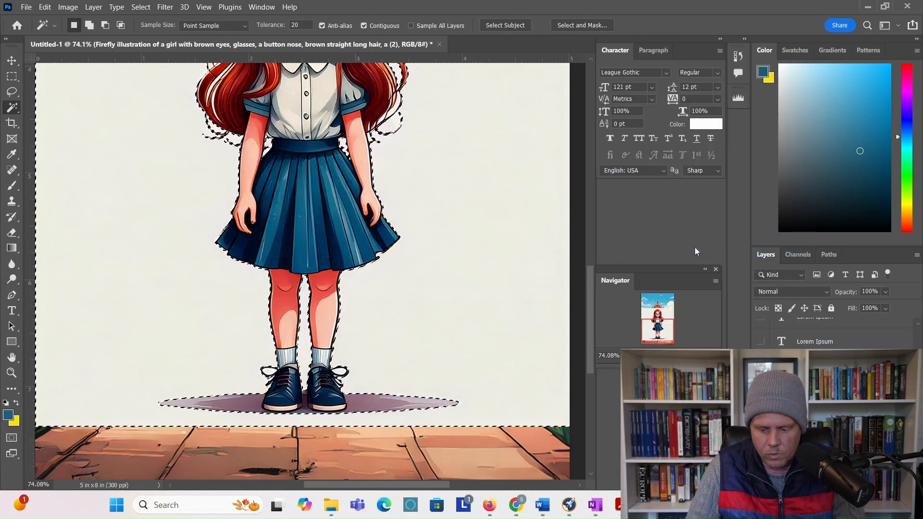
key("Delete")
left_click(367, 403)
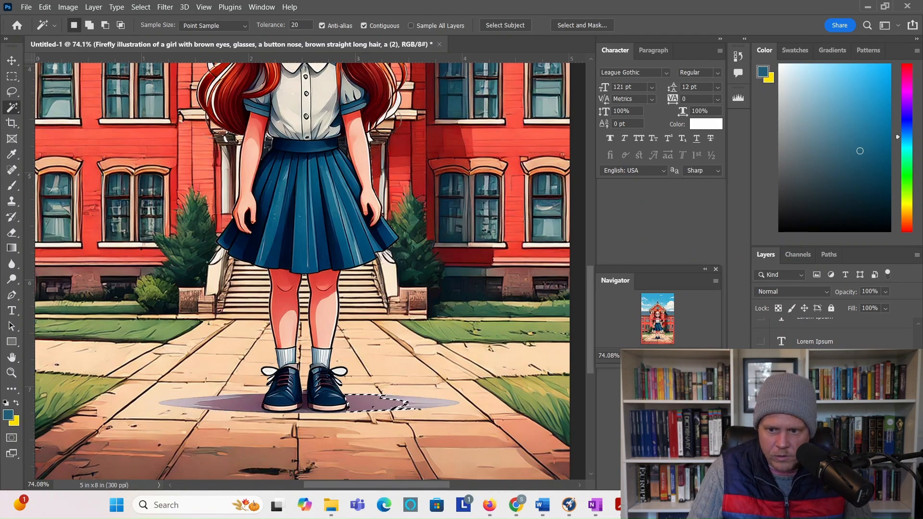
key("ctrl+z")
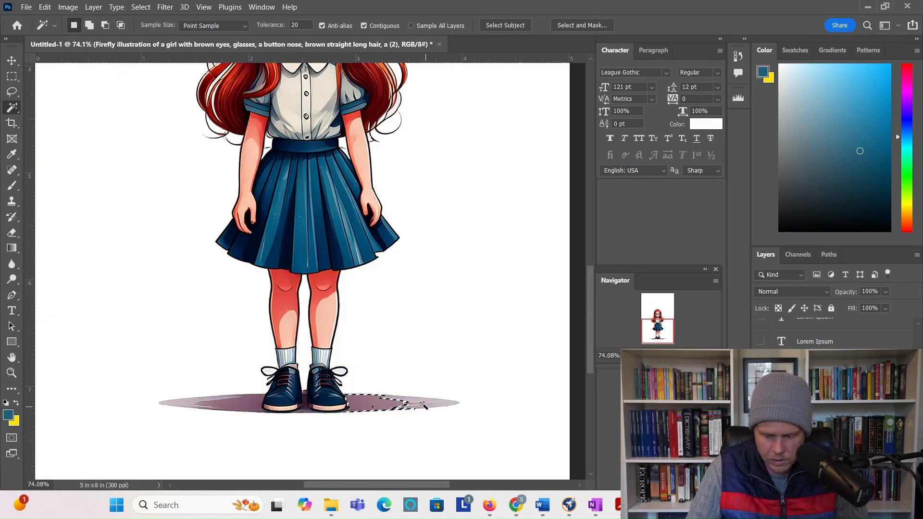
key("Delete")
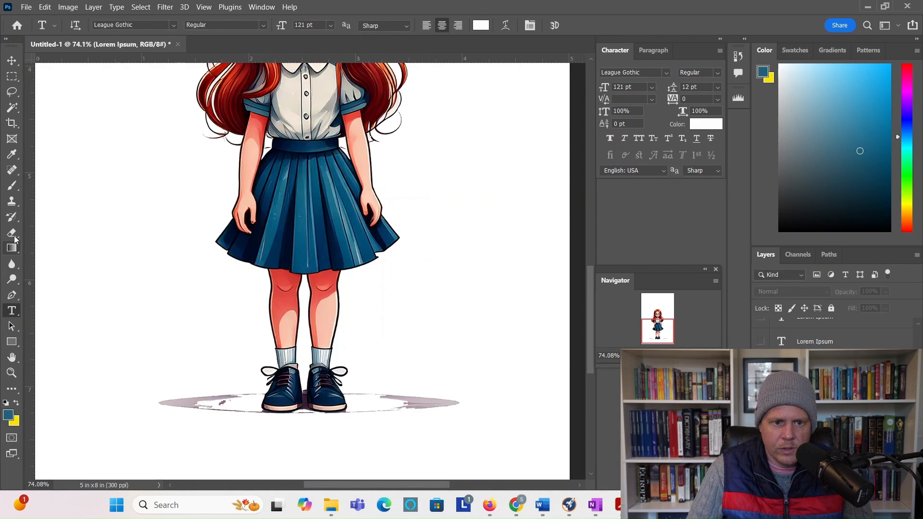
Step: Erase the shadow streaks on both sides of the shoes and set the eraser to 37 px
left_click(13, 234)
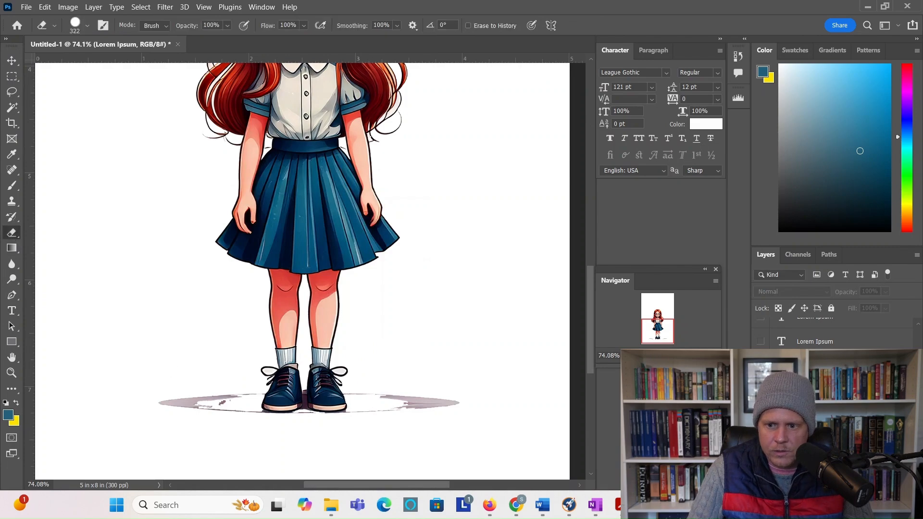
left_click(815, 462)
left_click(432, 391)
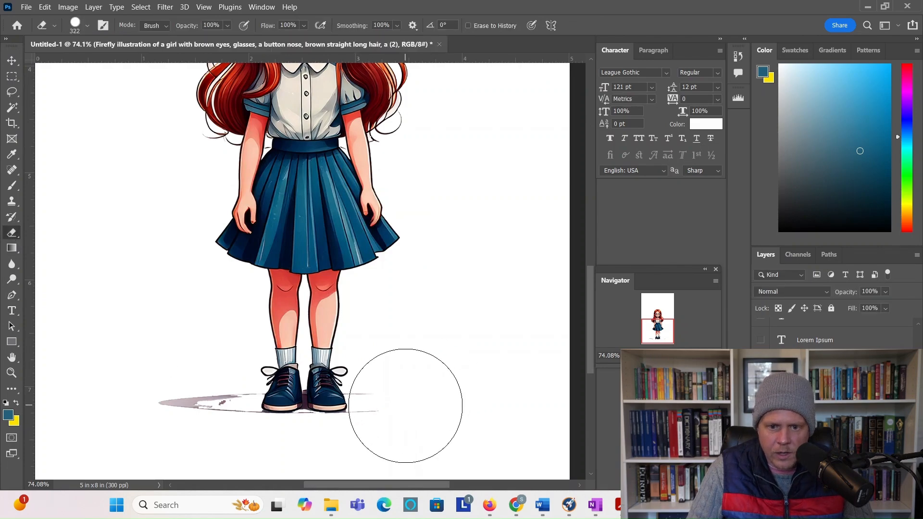
left_click(405, 403)
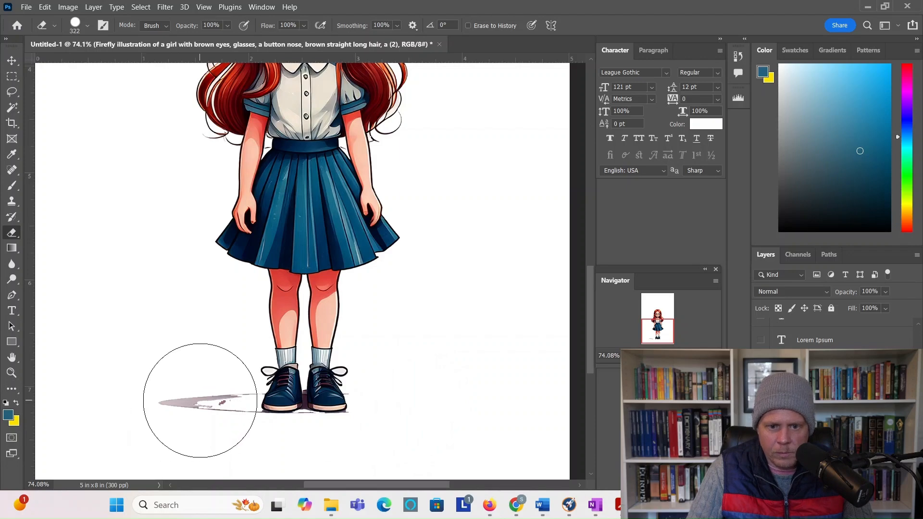
left_click(187, 401)
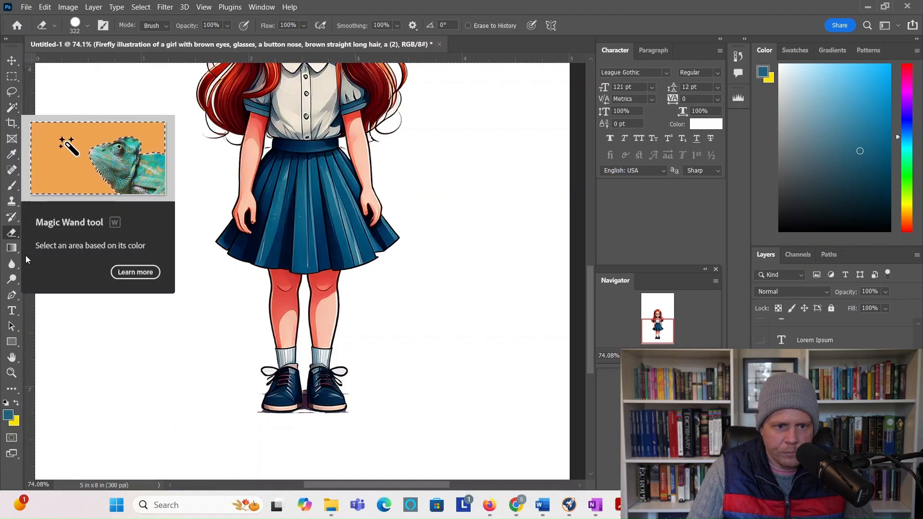
right_click(12, 233)
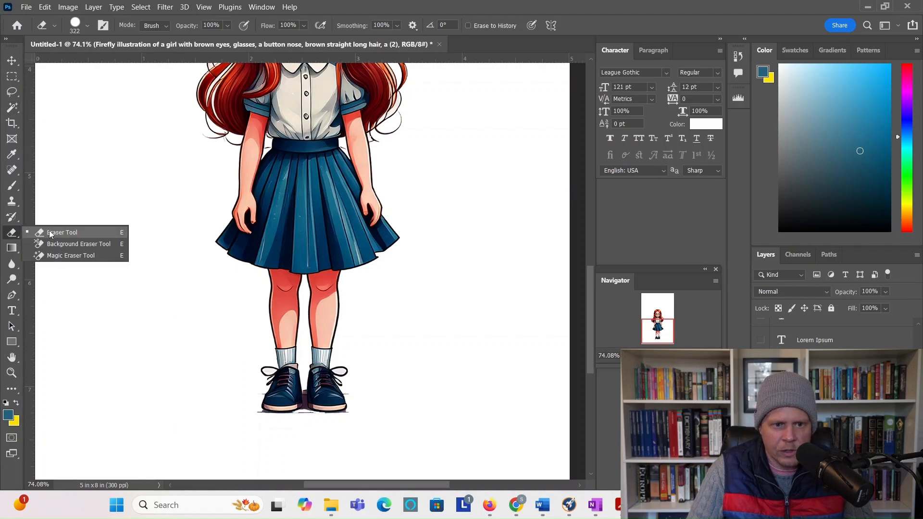
left_click(86, 30)
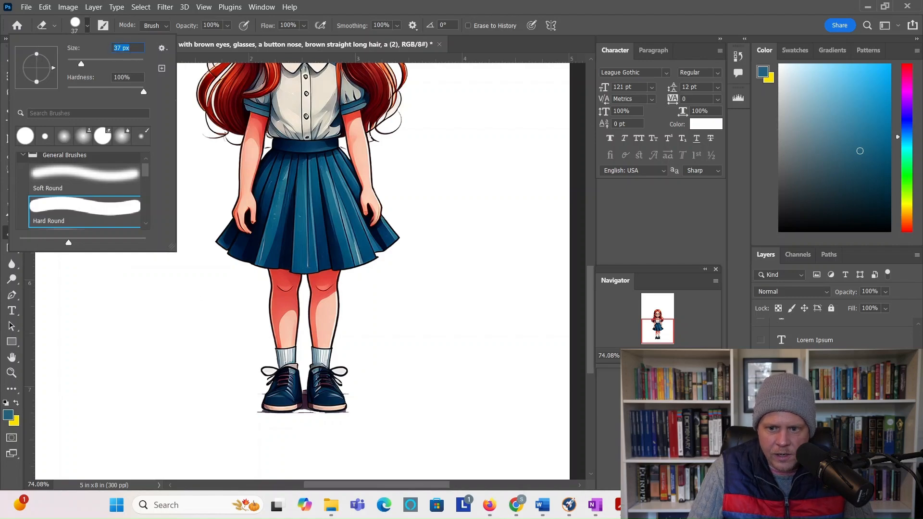
Step: Select the shadow between the girl's shoes with the Magic Wand and delete it
scroll(310, 272, "up", 4)
scroll(455, 370, "down", 6)
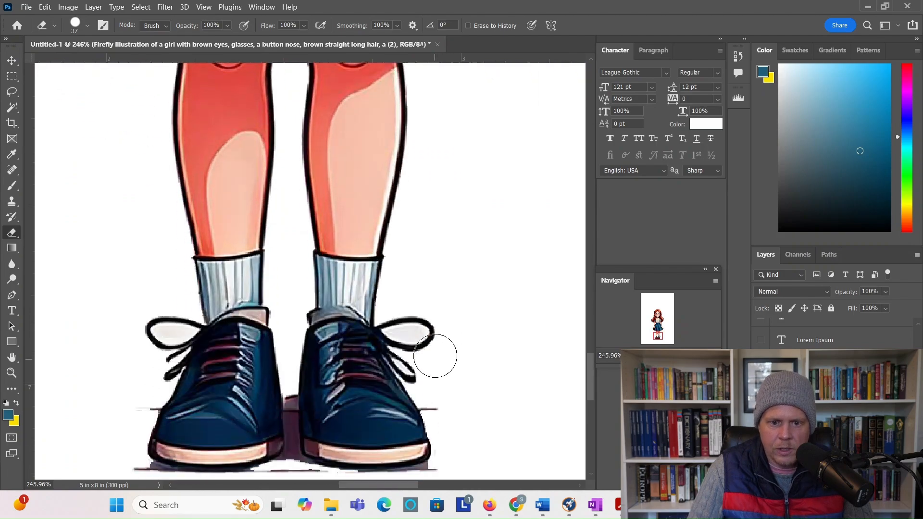
scroll(435, 356, "down", 2)
left_click(11, 108)
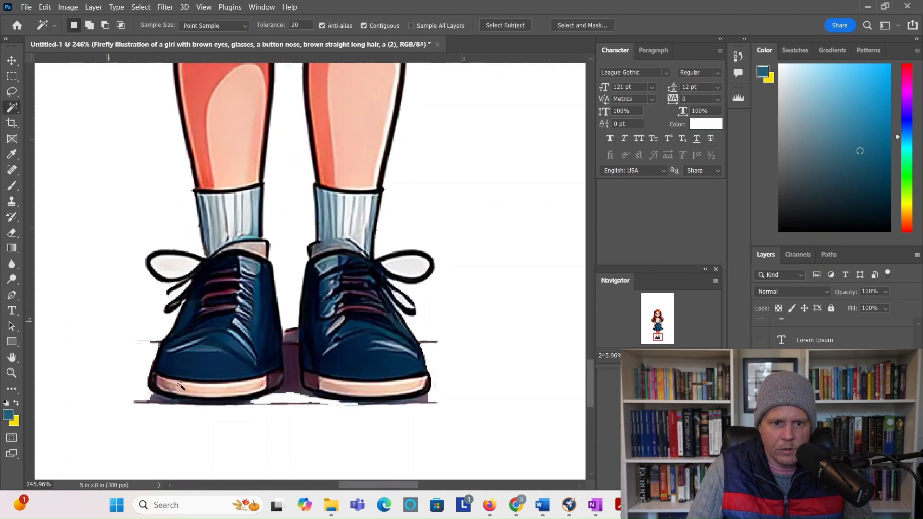
left_click(292, 351)
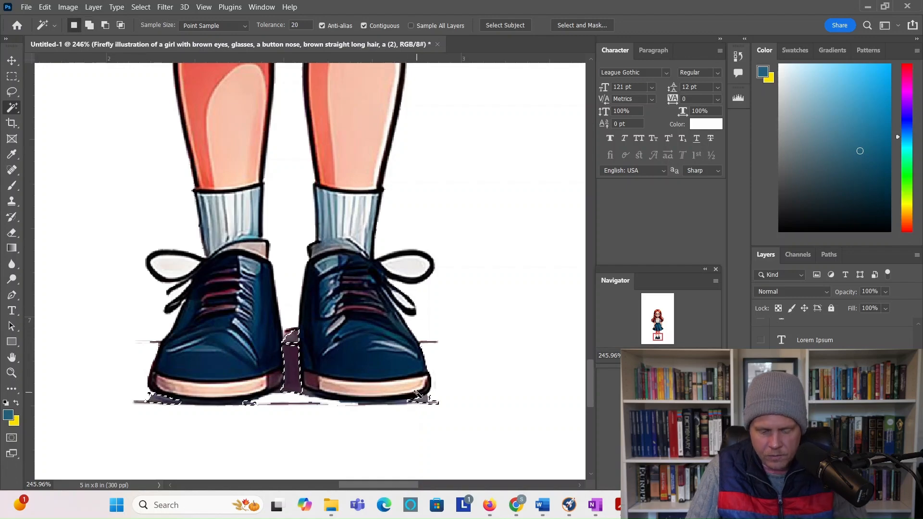
key("Delete")
Step: Erase the leftover ground line and dark stub beneath both shoes on the girl layer
left_click(11, 311)
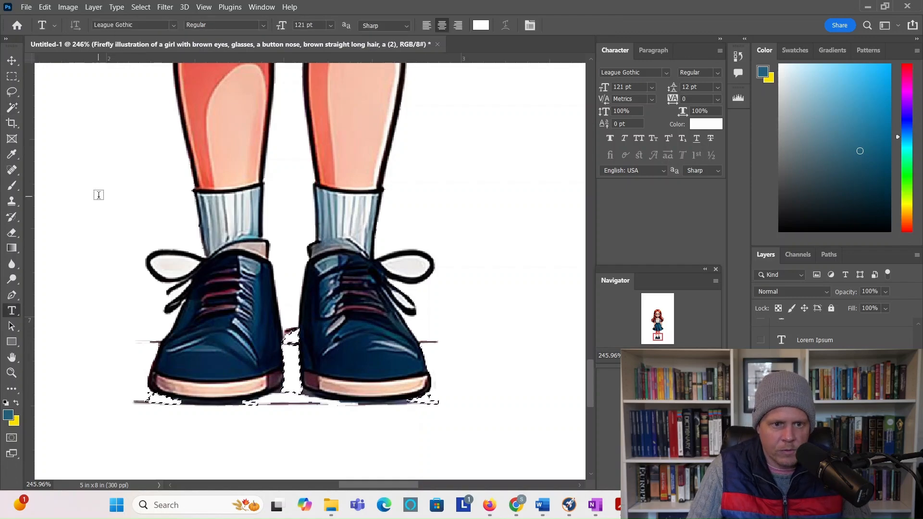
left_click(37, 173)
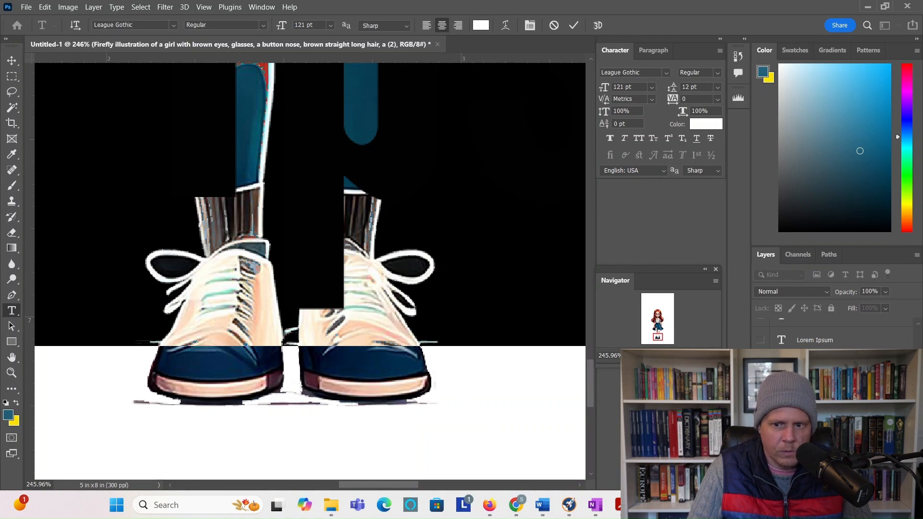
key("Escape")
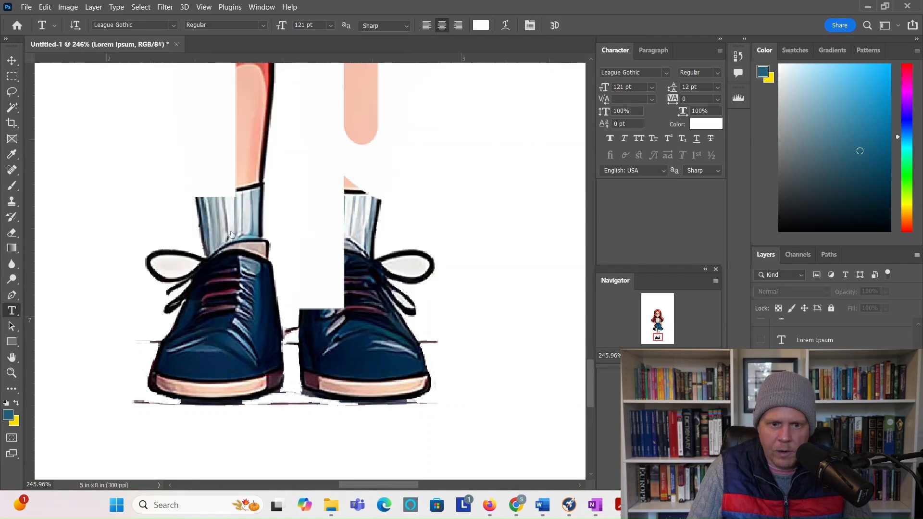
left_click(13, 235)
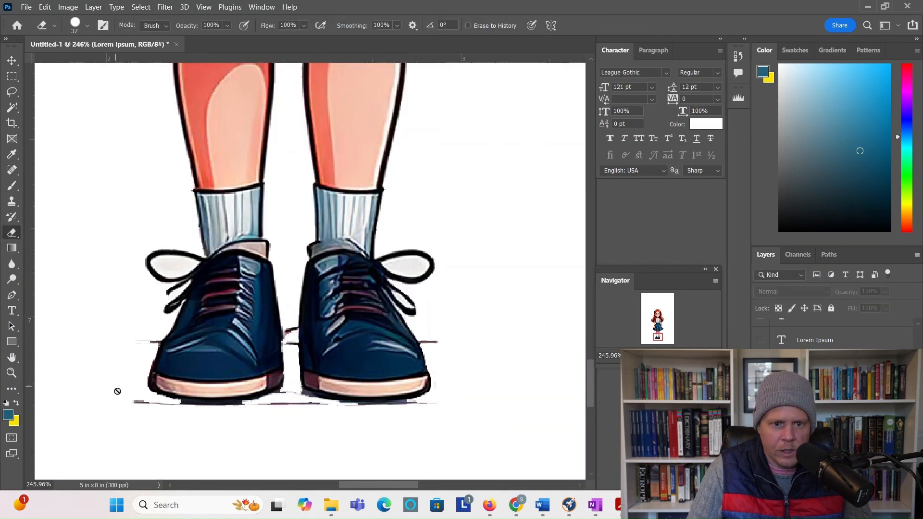
scroll(834, 384, "down", 3)
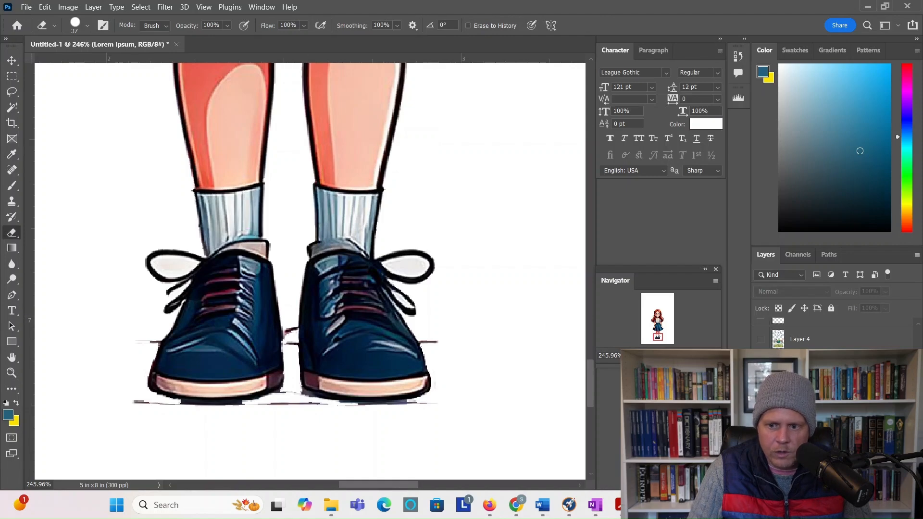
left_click(817, 389)
mouse_move(434, 416)
left_mouse_down()
mouse_move(293, 418)
mouse_move(367, 425)
mouse_move(352, 421)
left_mouse_up()
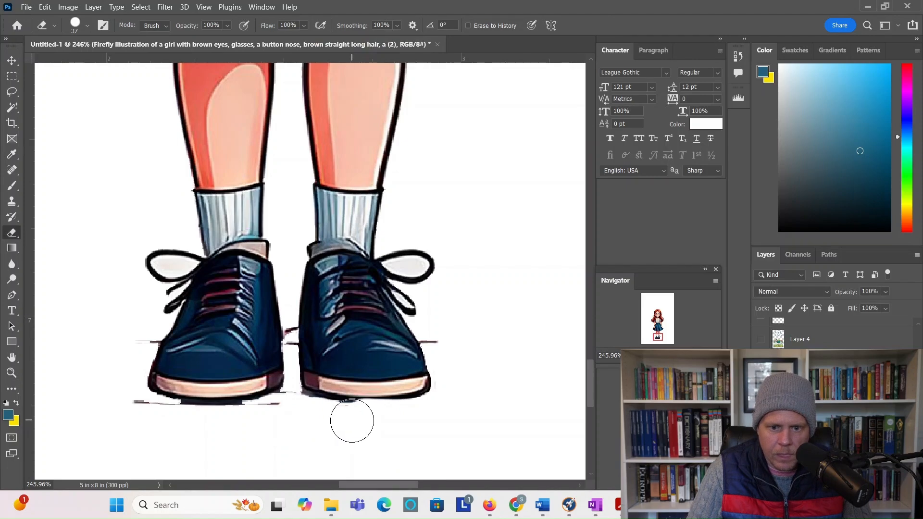
left_click(440, 341)
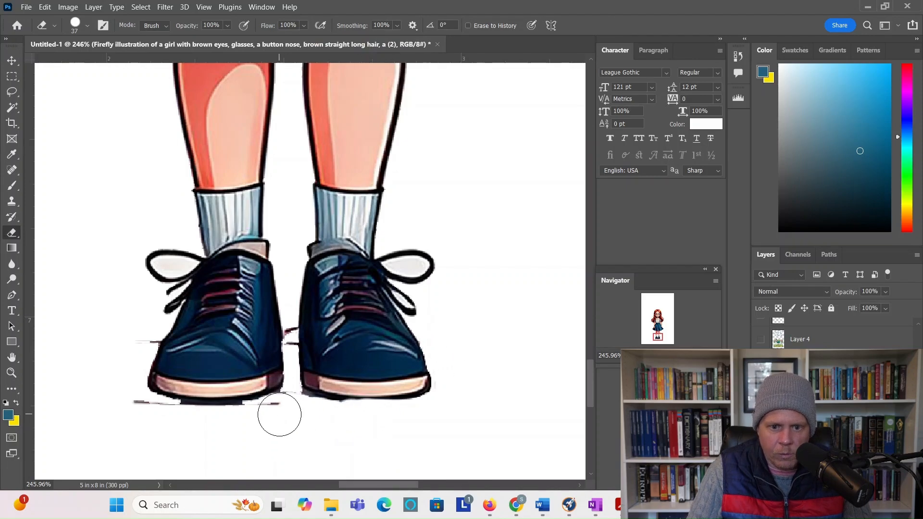
mouse_move(279, 414)
left_mouse_down()
mouse_move(190, 424)
mouse_move(82, 402)
left_mouse_up()
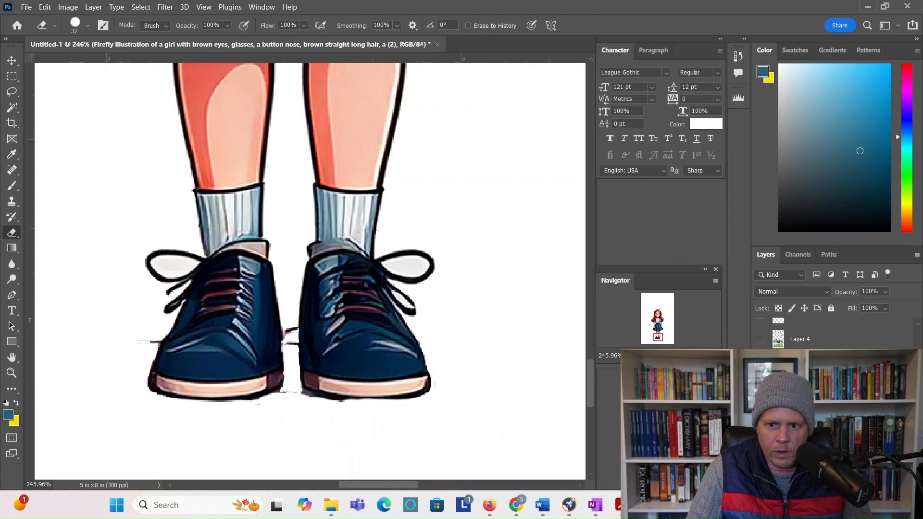
left_click_drag(678, 355, 663, 355)
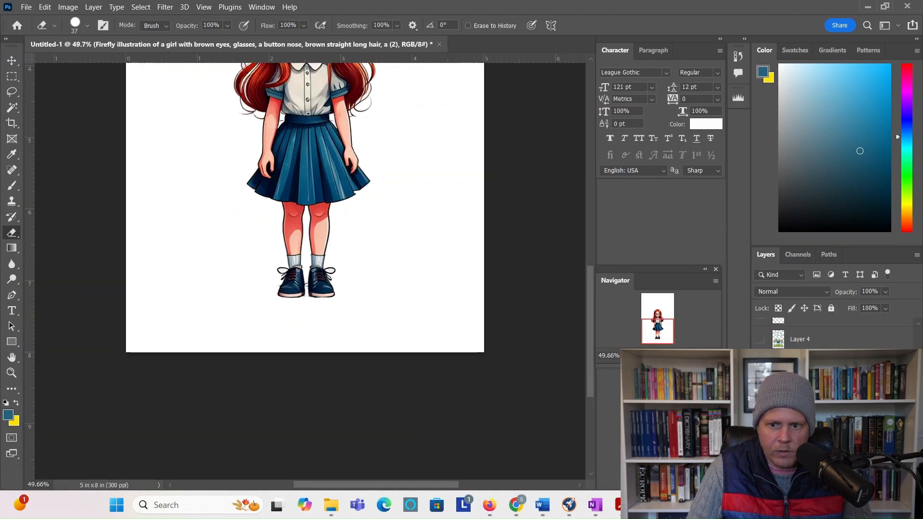
Step: Make the red school building layer visible behind the girl
scroll(559, 379, "up", 6)
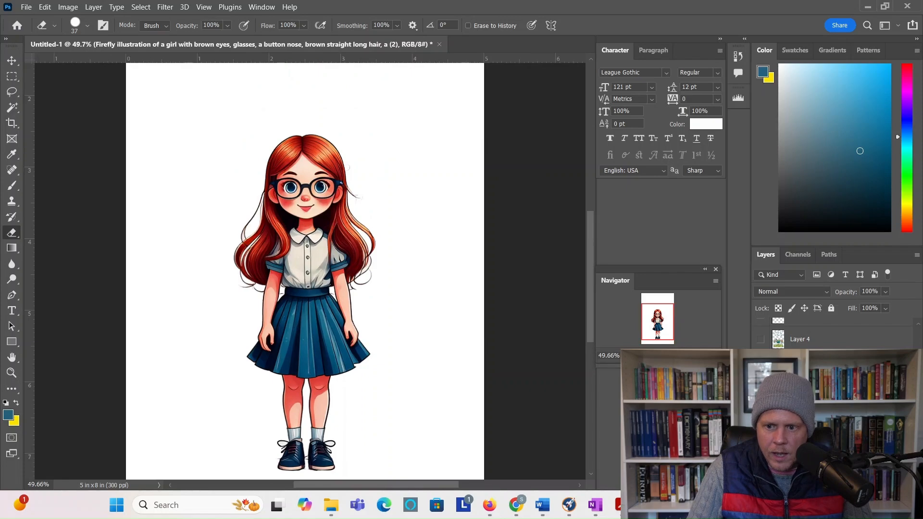
left_click(760, 416)
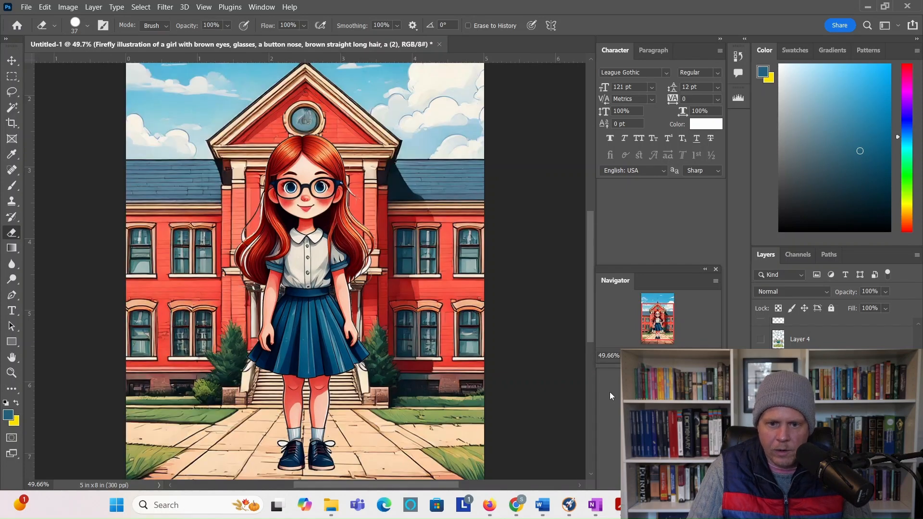
scroll(523, 356, "down", 2)
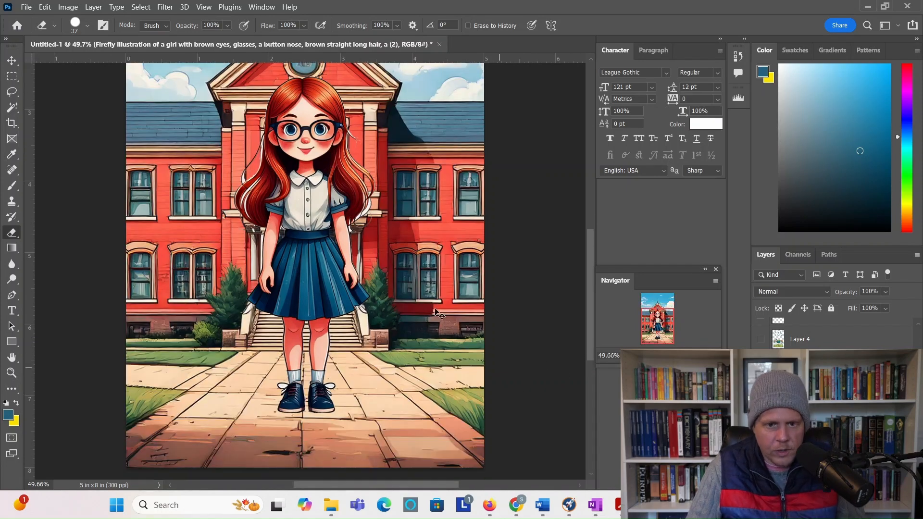
Step: Scale the girl to about 75% and move her left to centre before the entrance
key("ctrl+t")
scroll(292, 222, "up", 2)
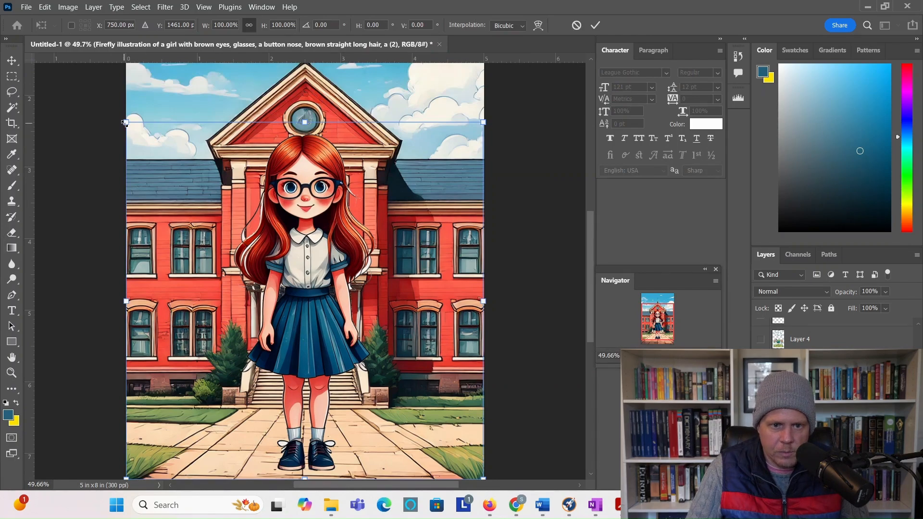
left_click_drag(124, 123, 216, 211)
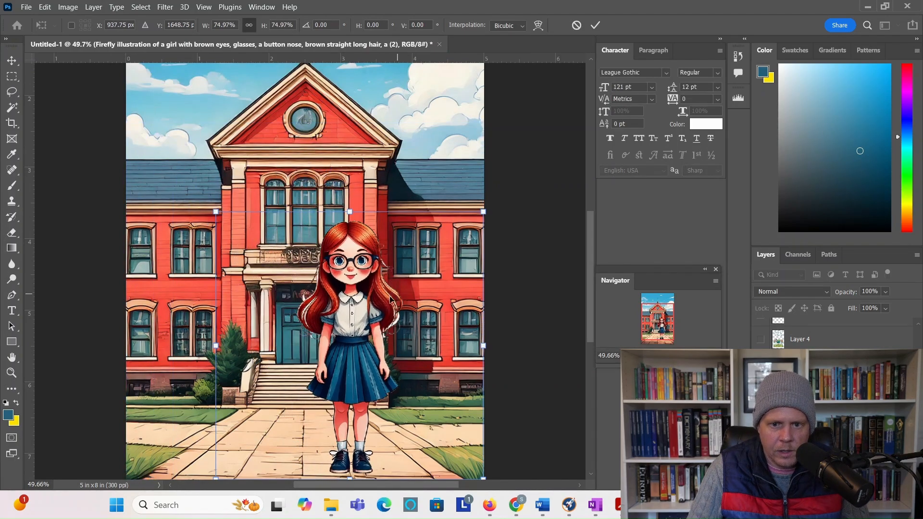
left_click_drag(391, 299, 340, 302)
key("Return")
key("e")
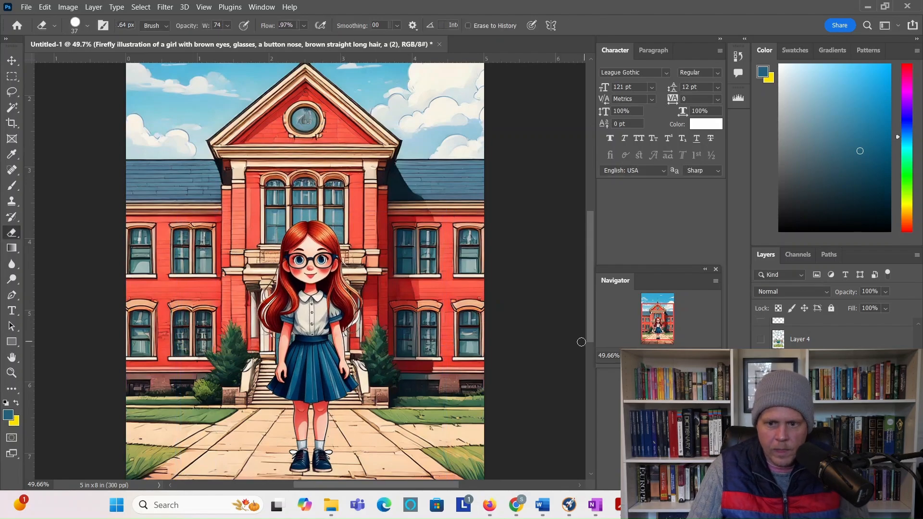
key("ctrl+minus")
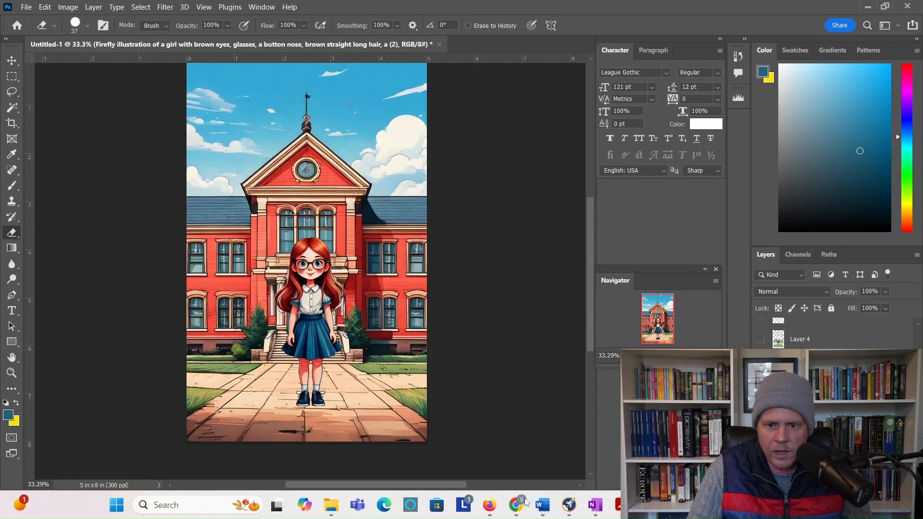
Step: Download the mermaid-sign cover from the Ideogram canvas as a JPEG, then go back to Photoshop
left_click(520, 515)
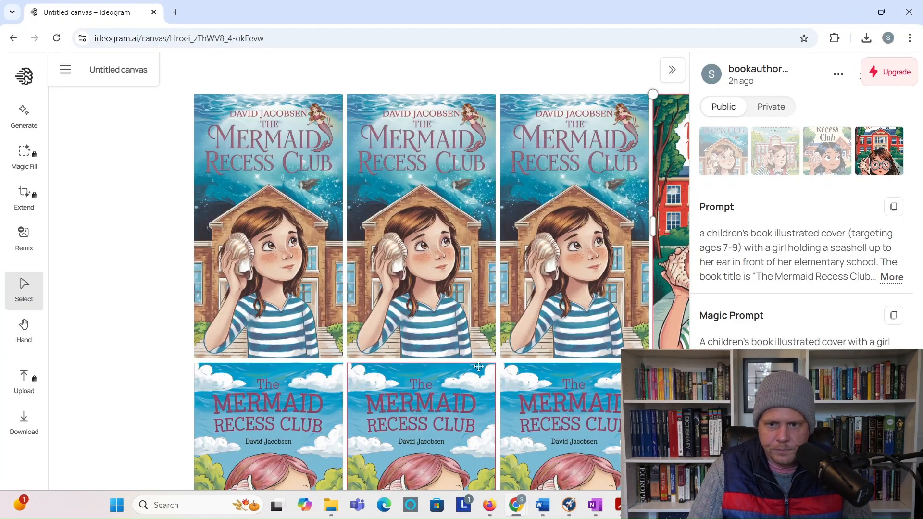
scroll(481, 342, "down", 3)
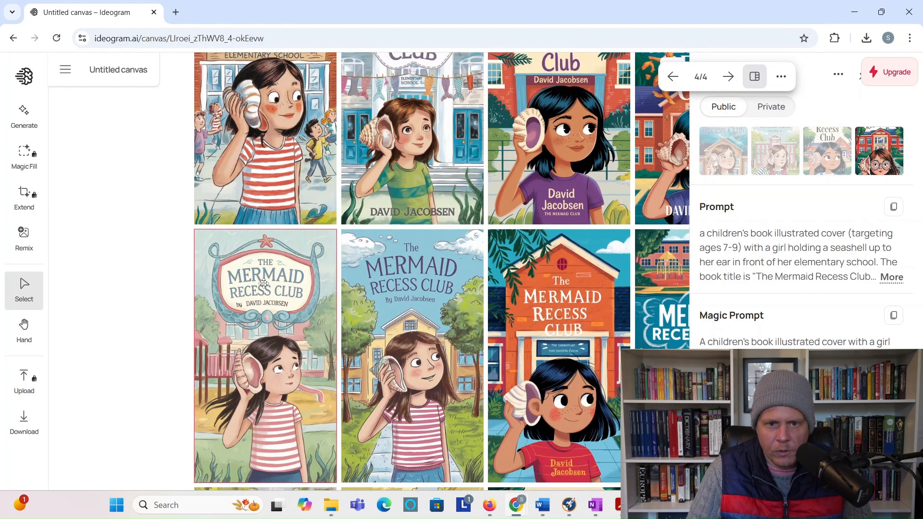
scroll(265, 284, "up", 3)
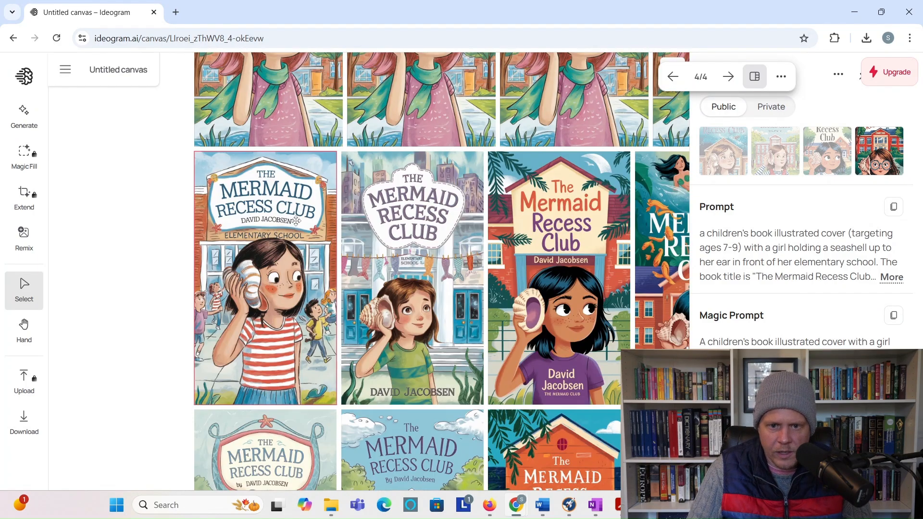
scroll(296, 221, "down", 15)
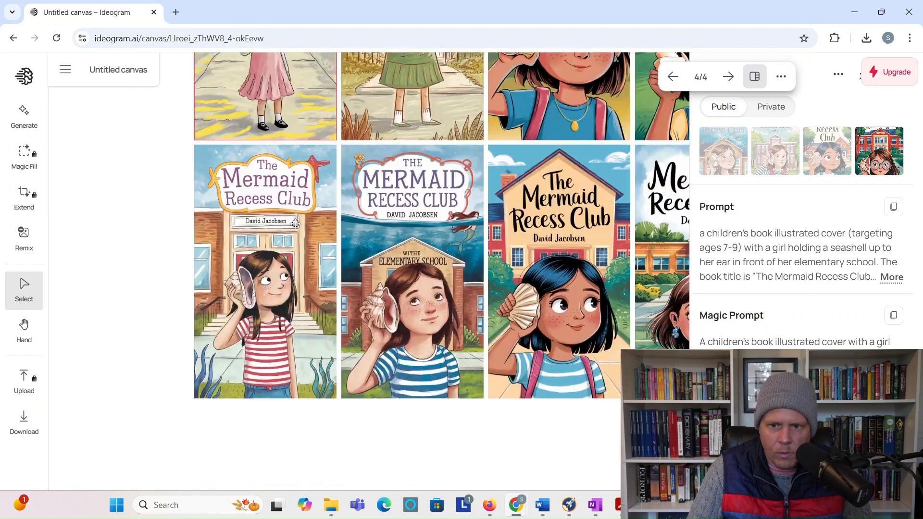
scroll(295, 224, "up", 10)
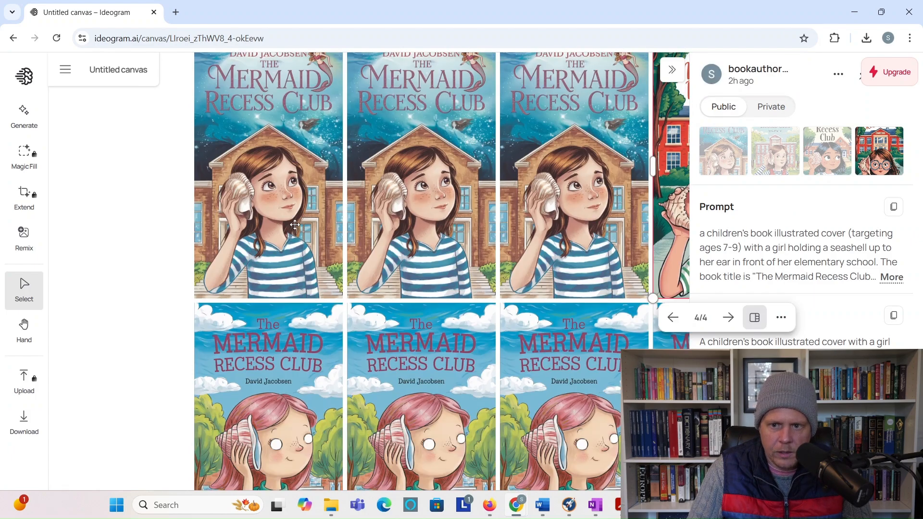
scroll(294, 224, "down", 6)
left_click(283, 336)
left_click(320, 467)
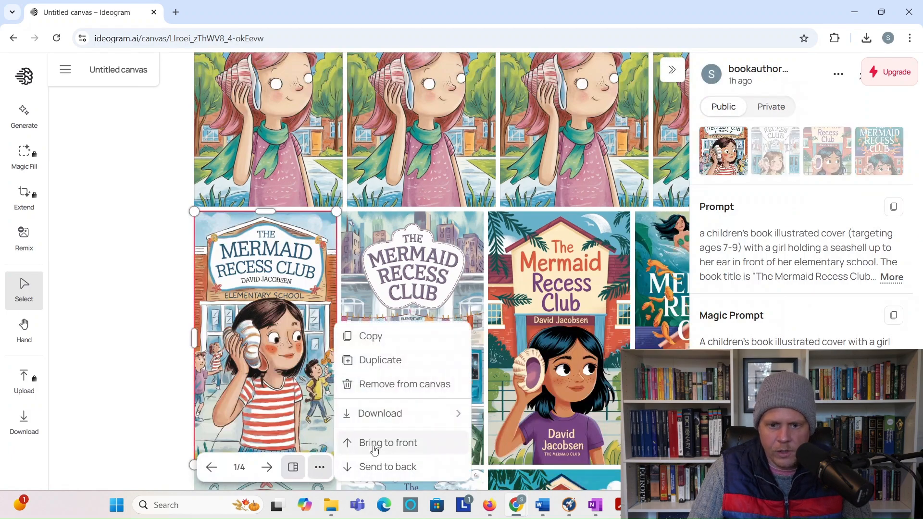
mouse_move(392, 421)
left_click(537, 439)
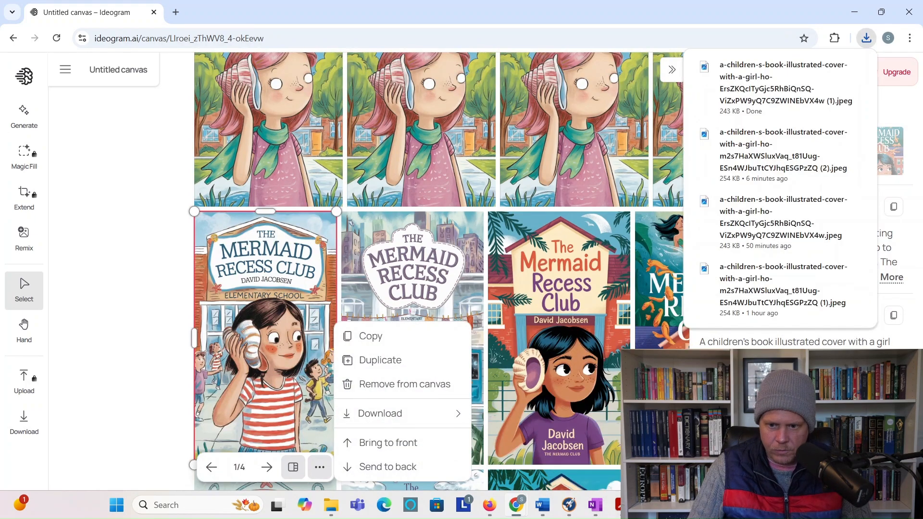
left_click(673, 505)
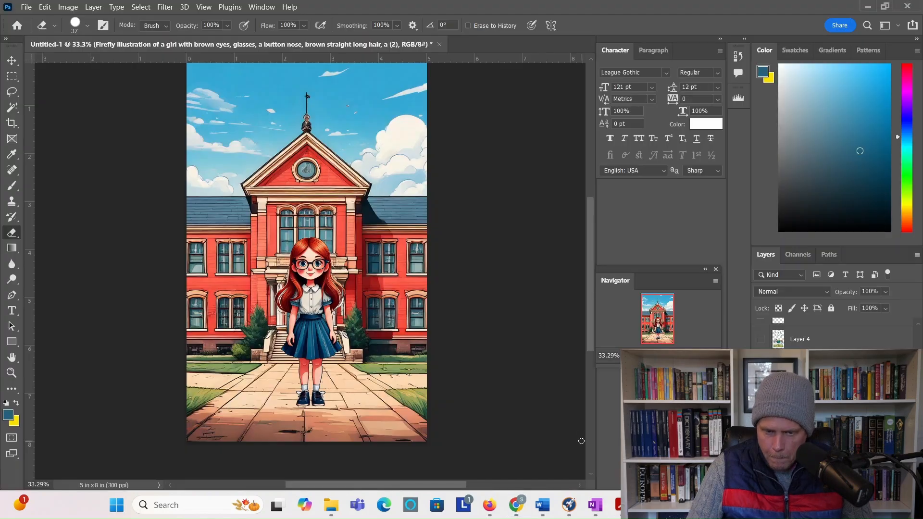
Step: Drag the downloaded Mermaid Recess Club cover JPEG from Downloads onto the Photoshop canvas and commit it
mouse_move(332, 505)
mouse_move(108, 464)
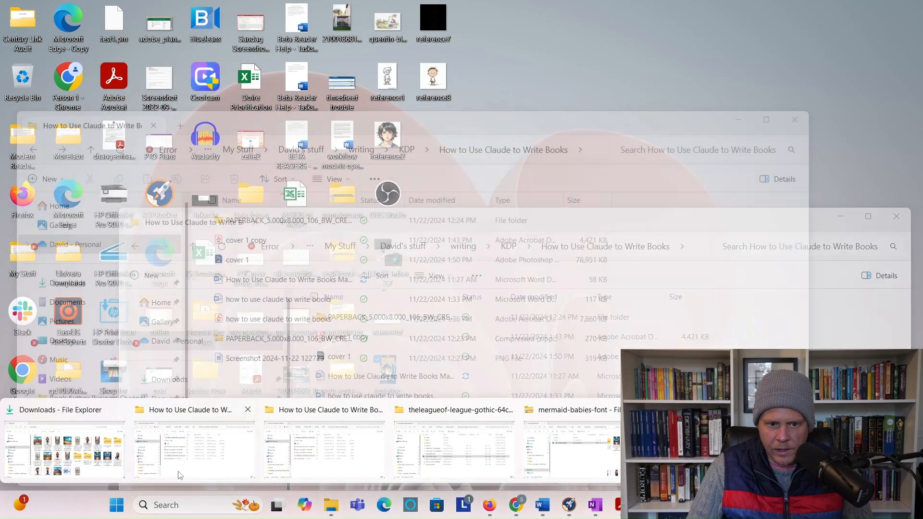
left_click(108, 465)
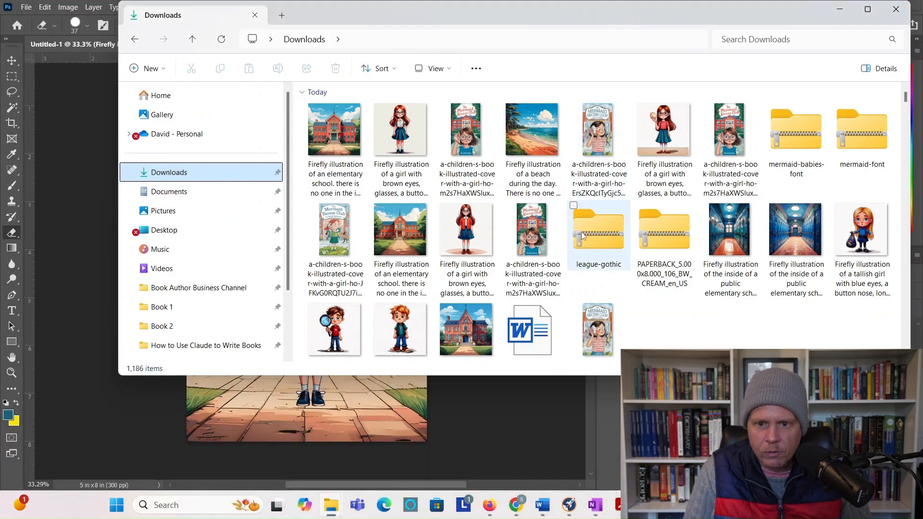
left_click_drag(339, 235, 244, 423)
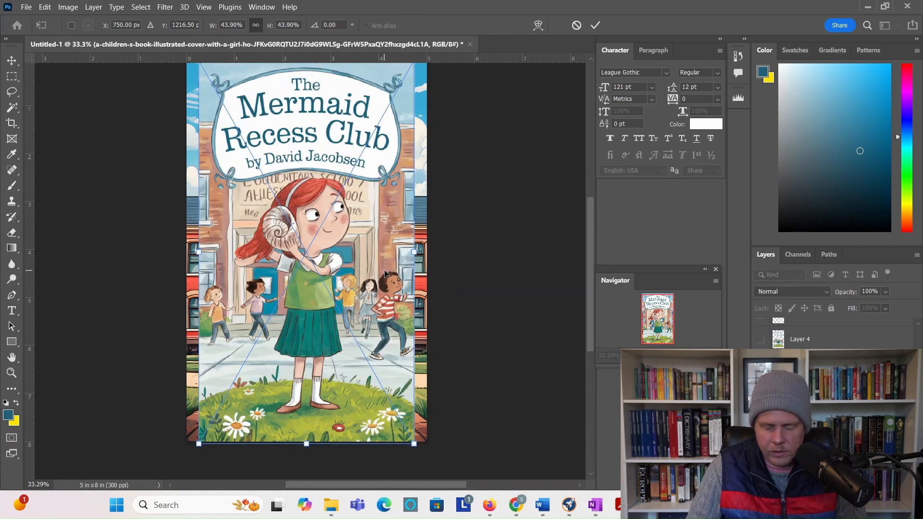
key("Return")
key("e")
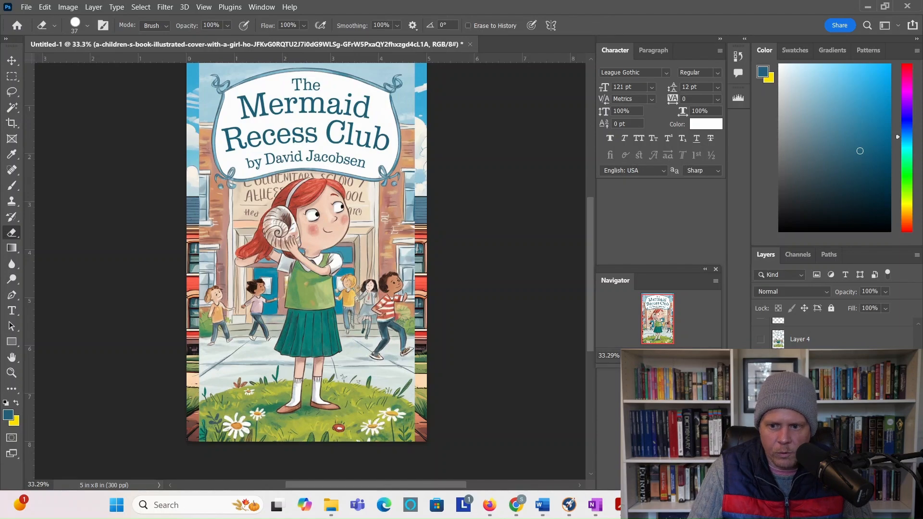
Step: Hide the placed full-cover layer, leaving only the oval Mermaid Recess Club title banner visible
left_click(761, 358)
left_click(761, 358)
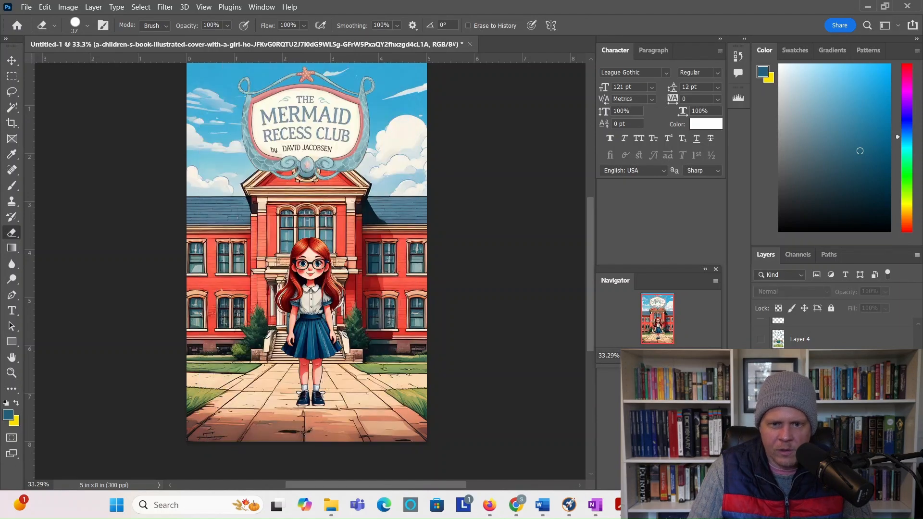
left_click(761, 358)
left_click(761, 358)
left_click(760, 358)
scroll(761, 358, "up", 2)
left_click(761, 360)
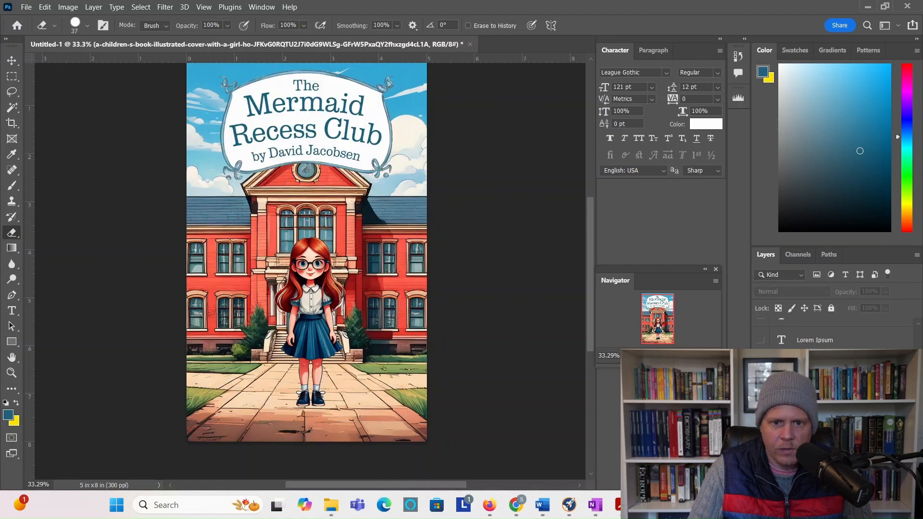
scroll(500, 351, "up", 2)
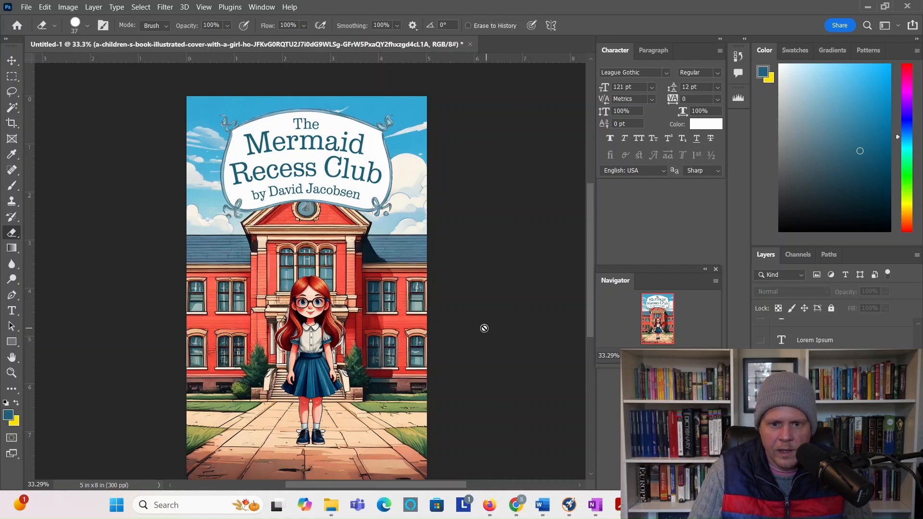
scroll(484, 329, "down", 5)
scroll(484, 328, "up", 4)
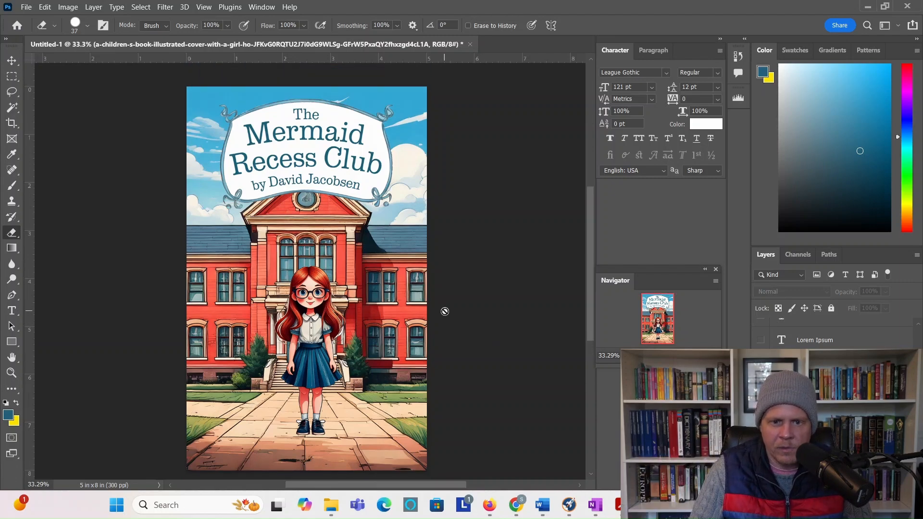
scroll(446, 309, "down", 4)
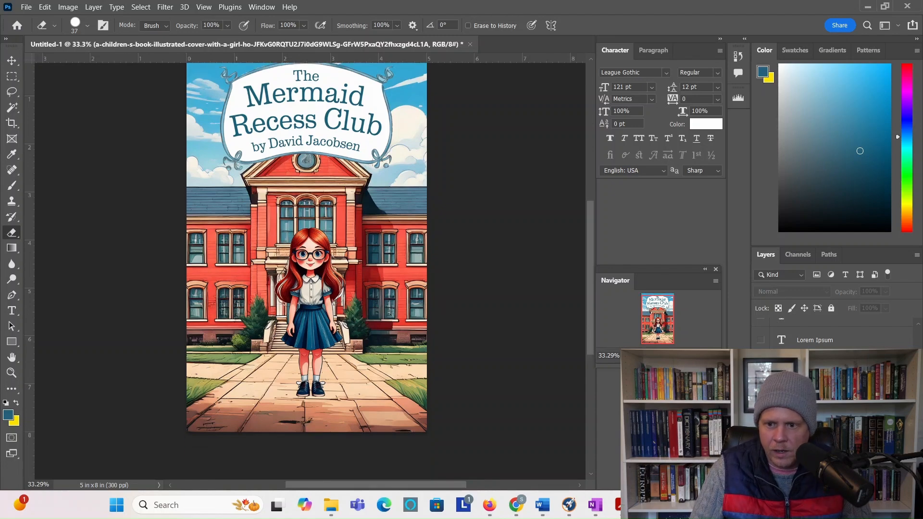
Step: Add the author name text along the cover bottom in Mermaid Babies font at 35 pt
key("t")
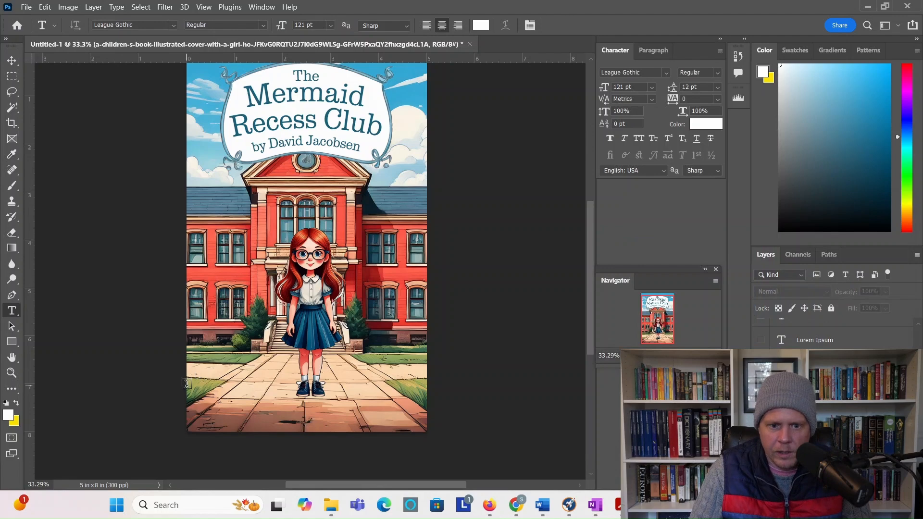
left_click_drag(187, 383, 430, 415)
left_click_drag(435, 426, 427, 432)
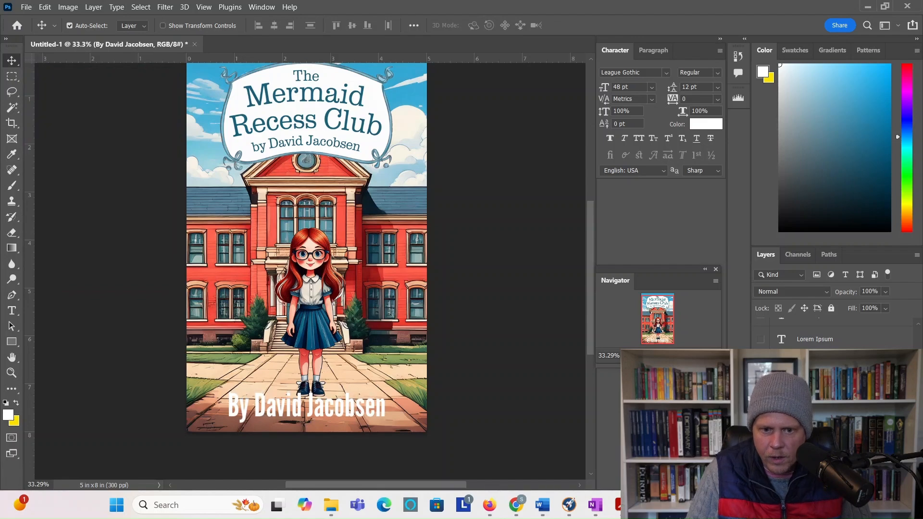
left_click(826, 417)
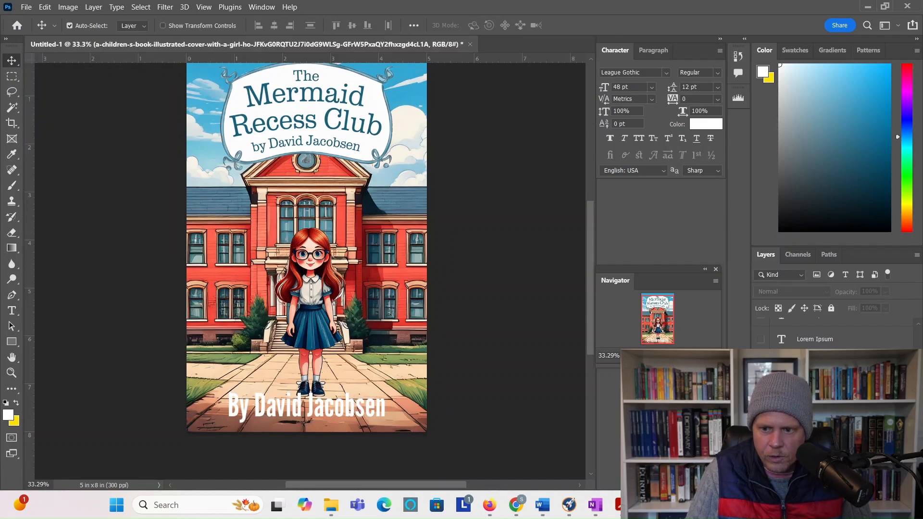
left_click(666, 73)
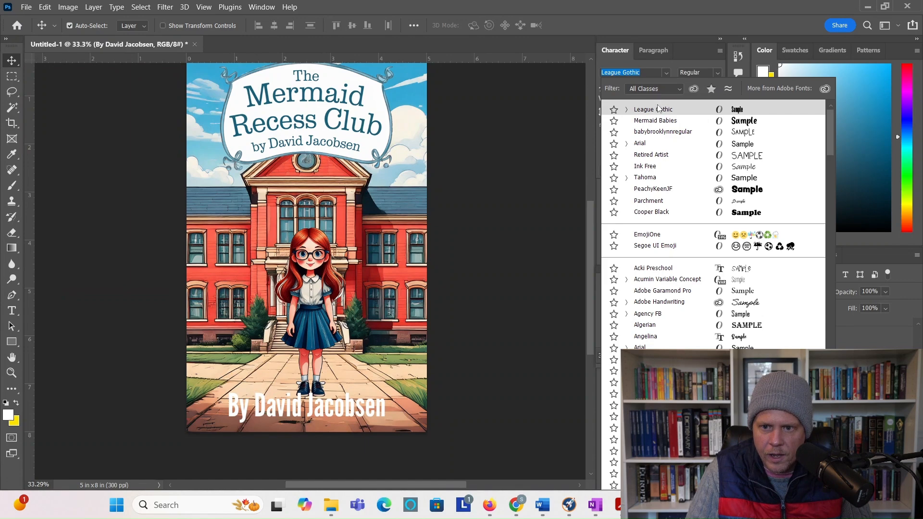
left_click(658, 121)
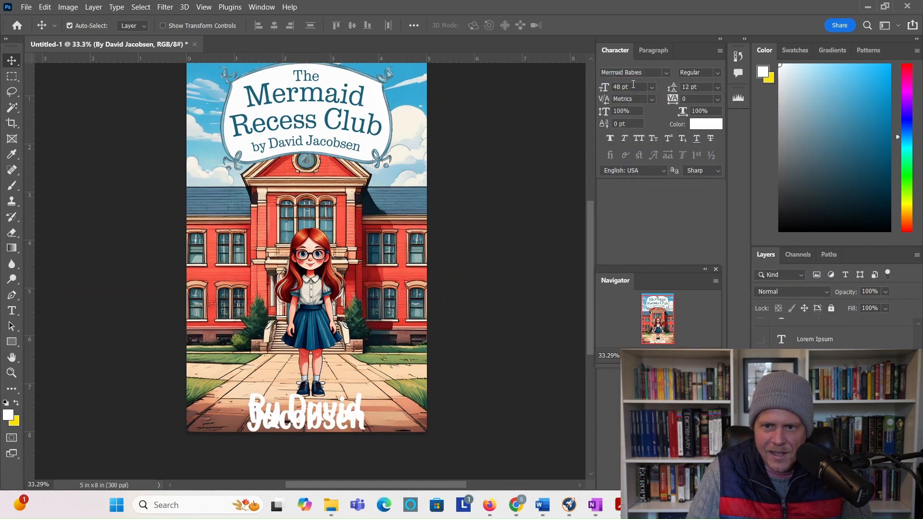
left_click(631, 87)
type("35")
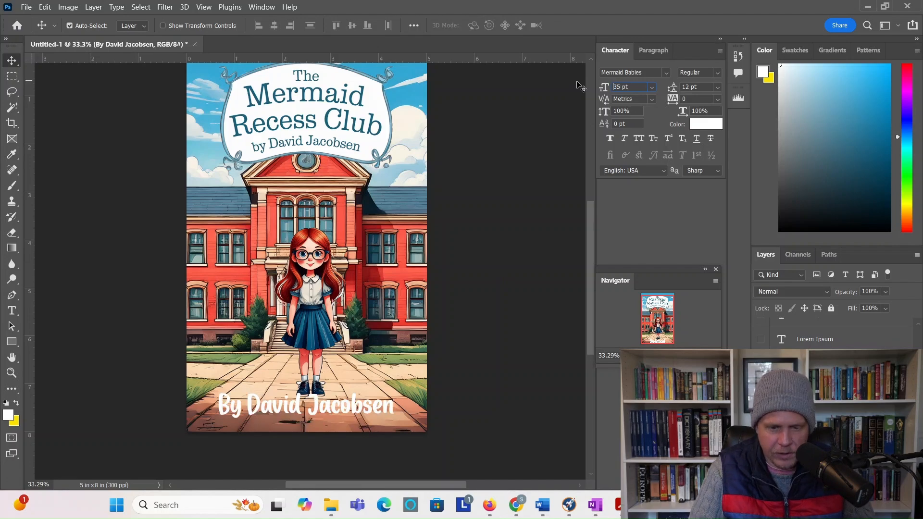
key("Return")
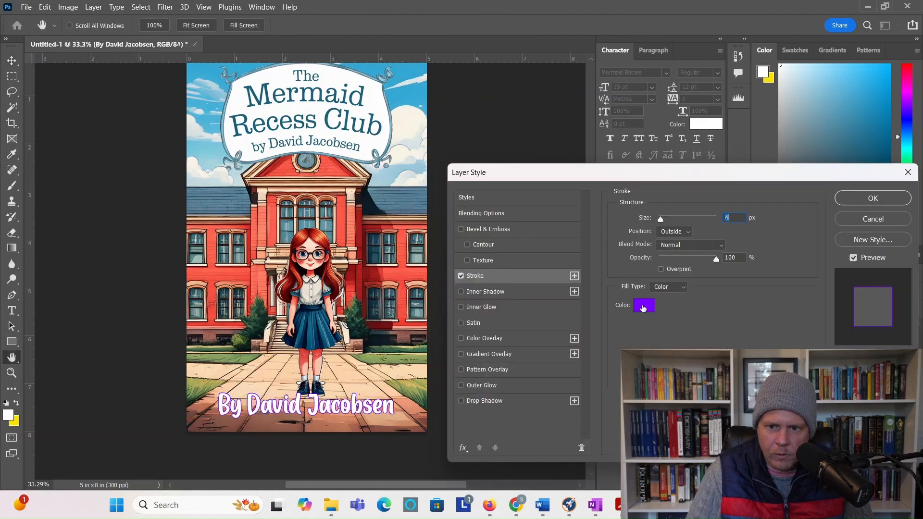
Step: Apply a black outline stroke to the girl and nudge her slightly upward
left_click(644, 308)
left_click(605, 391)
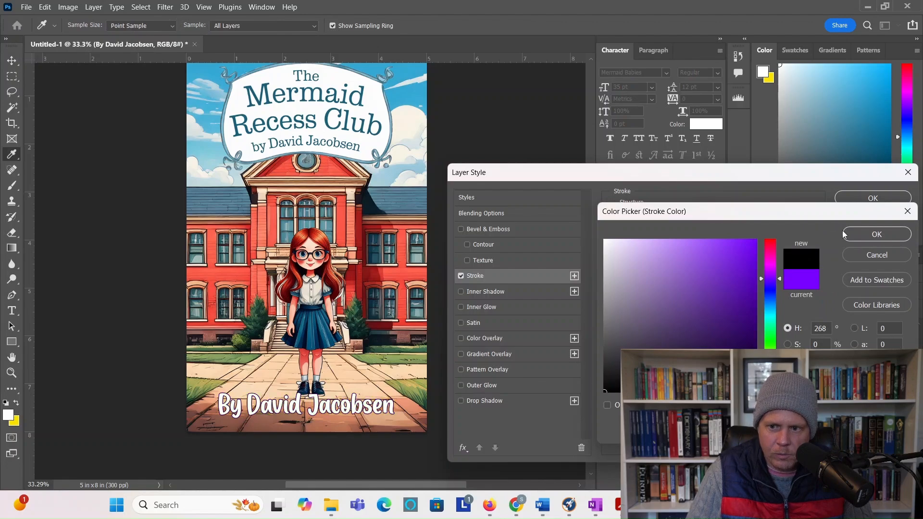
left_click(864, 229)
left_click(871, 198)
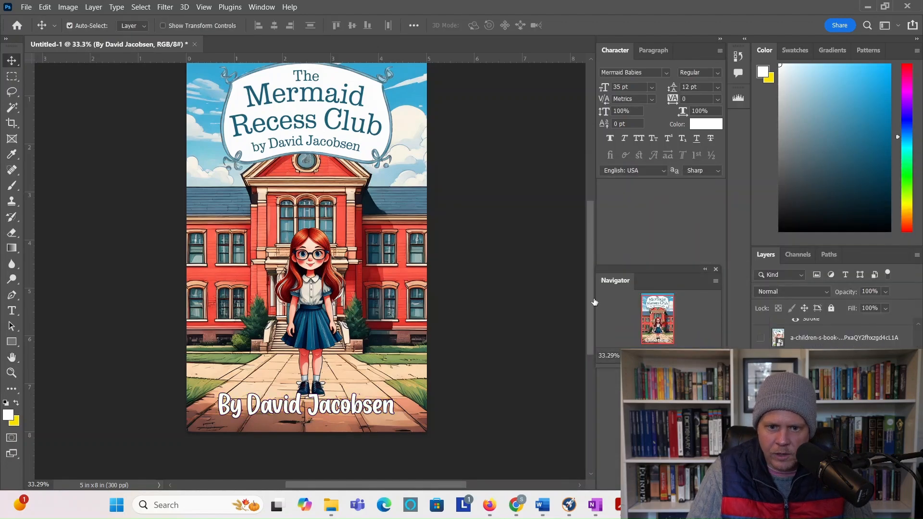
key("shift+Up")
key("shift+Up")
key("shift+Up")
key("shift+Up")
key("shift+Up")
key("shift+Up")
key("shift+Up")
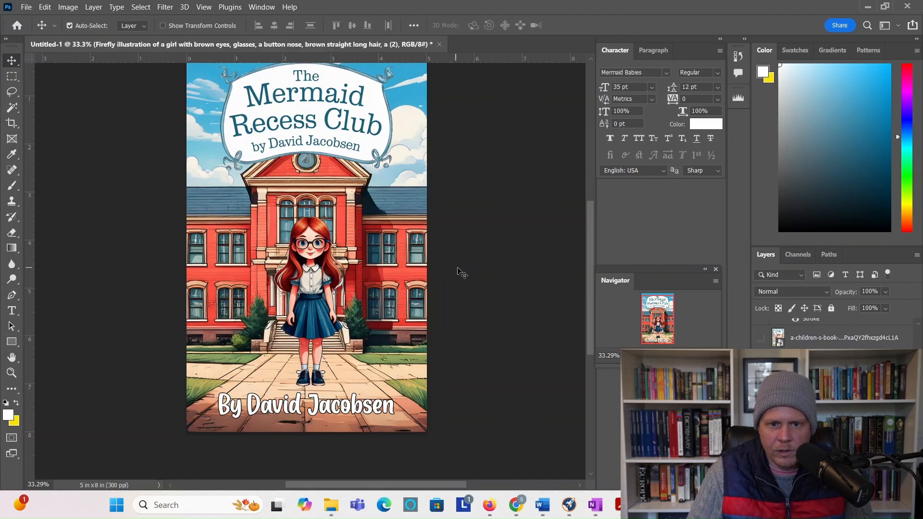
Step: Duplicate the girl layer, flip the copy vertically, and move it below her feet
scroll(462, 279, "up", 2)
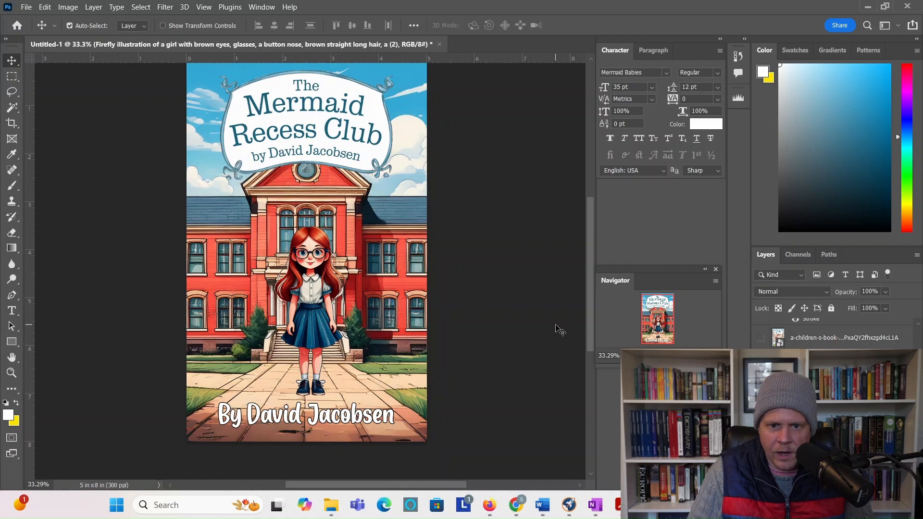
right_click(817, 349)
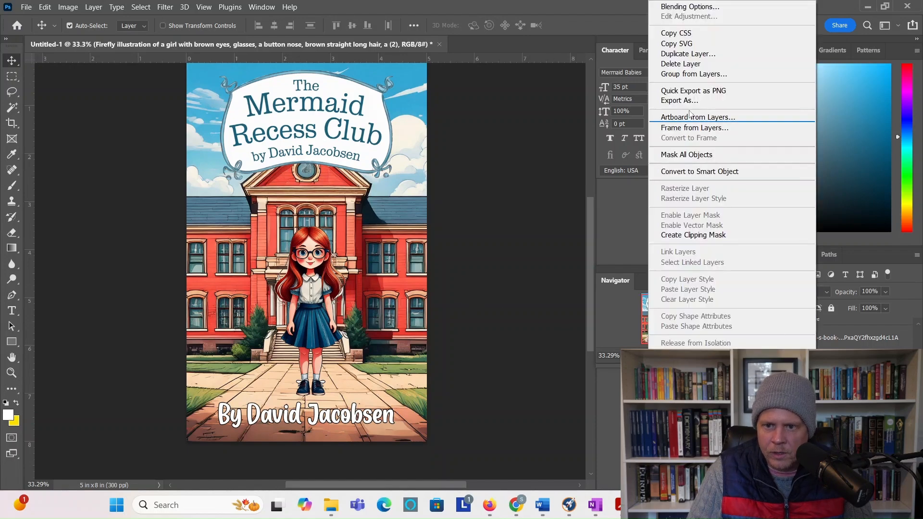
left_click(673, 52)
left_click(566, 135)
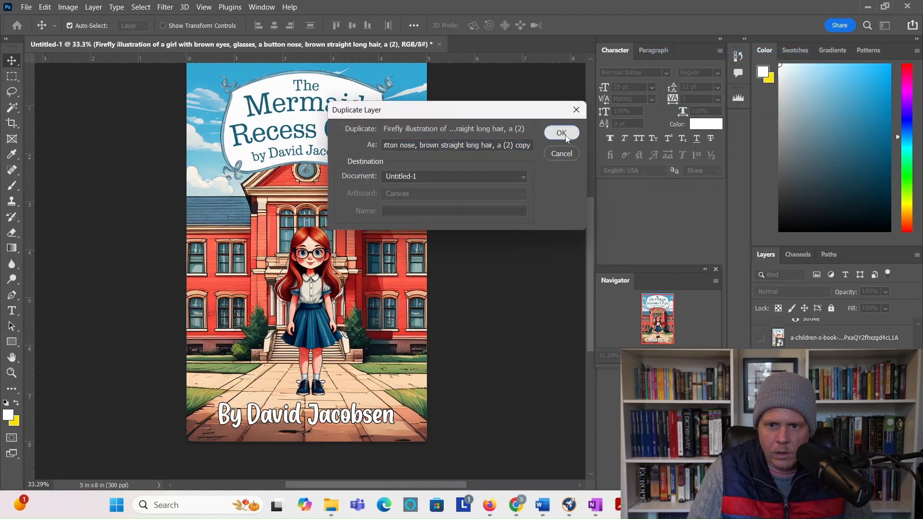
left_click(27, 7)
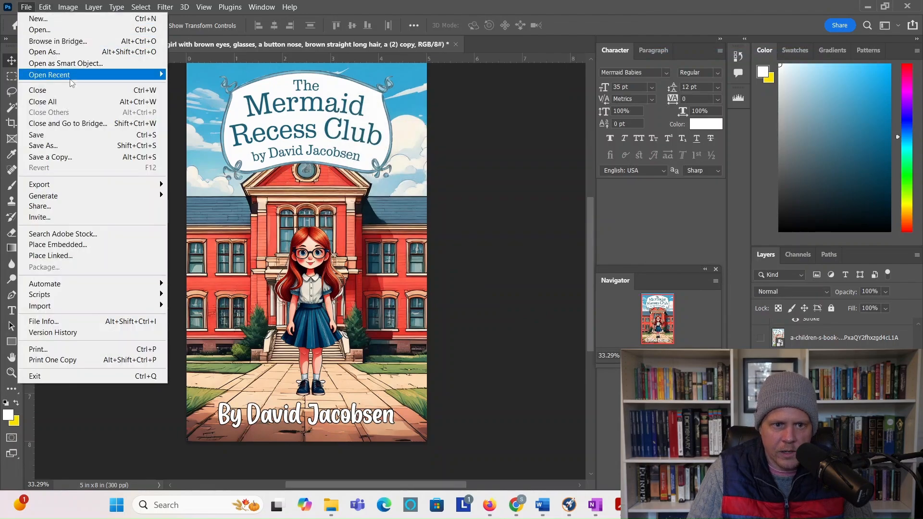
mouse_move(45, 13)
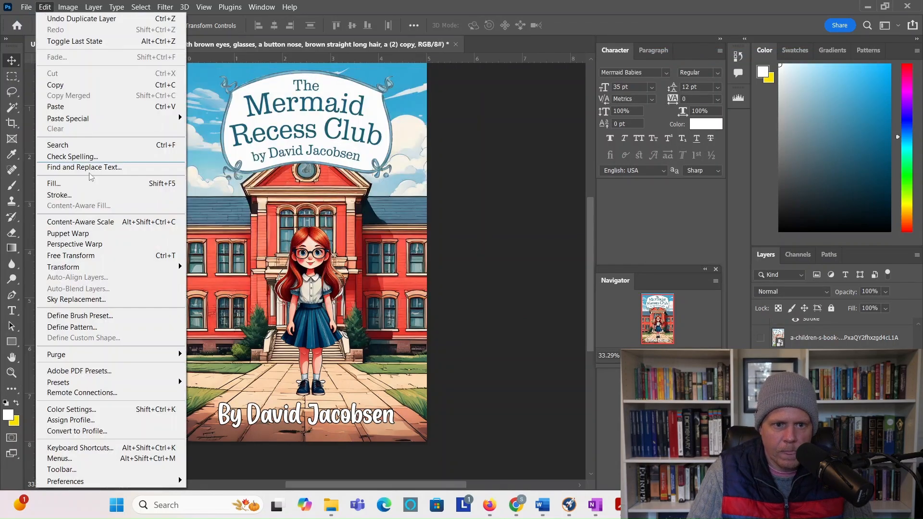
mouse_move(113, 268)
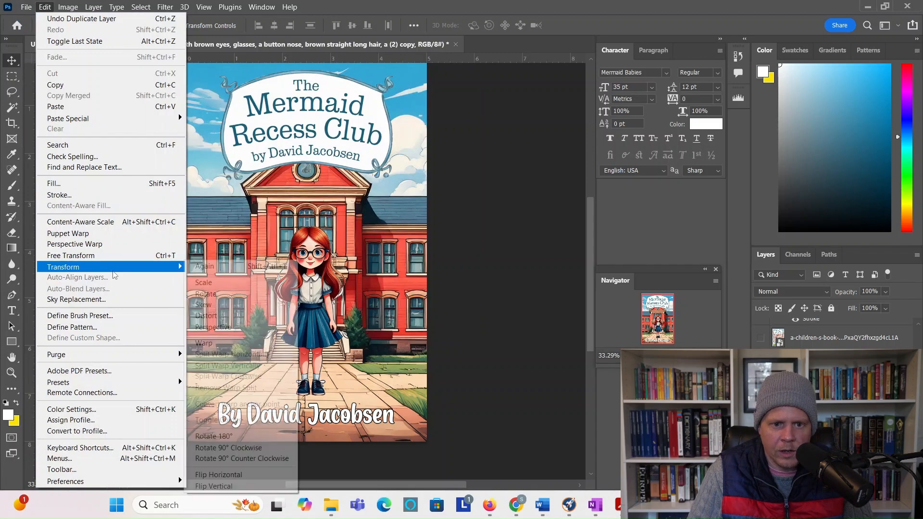
left_click(234, 486)
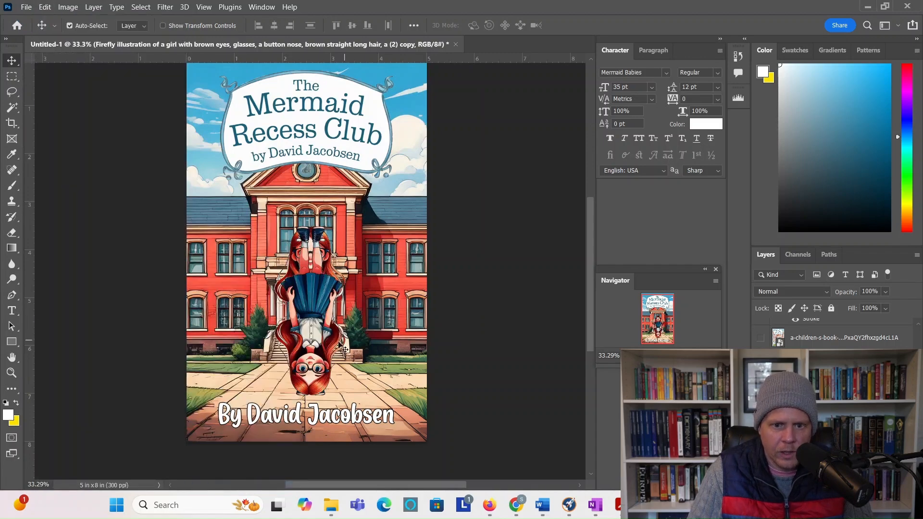
left_click_drag(310, 341, 311, 462)
scroll(337, 360, "down", 2)
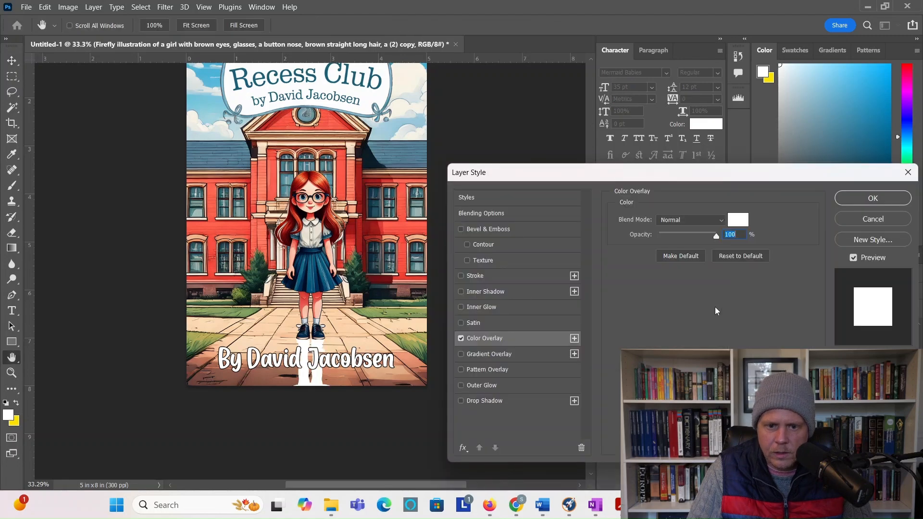
Step: Turn the flipped copy solid black with a Color Overlay and set its opacity to 27%
left_click(741, 219)
left_click_drag(618, 260, 604, 392)
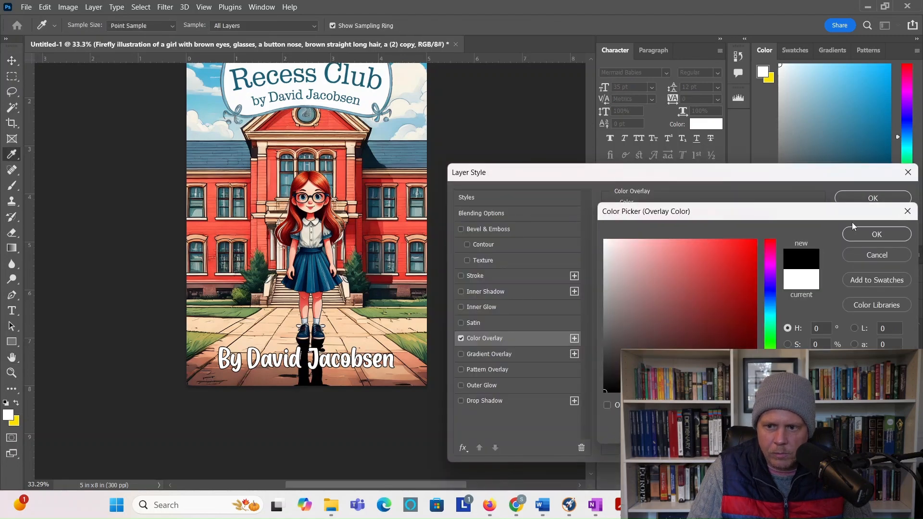
left_click(876, 234)
left_click(872, 198)
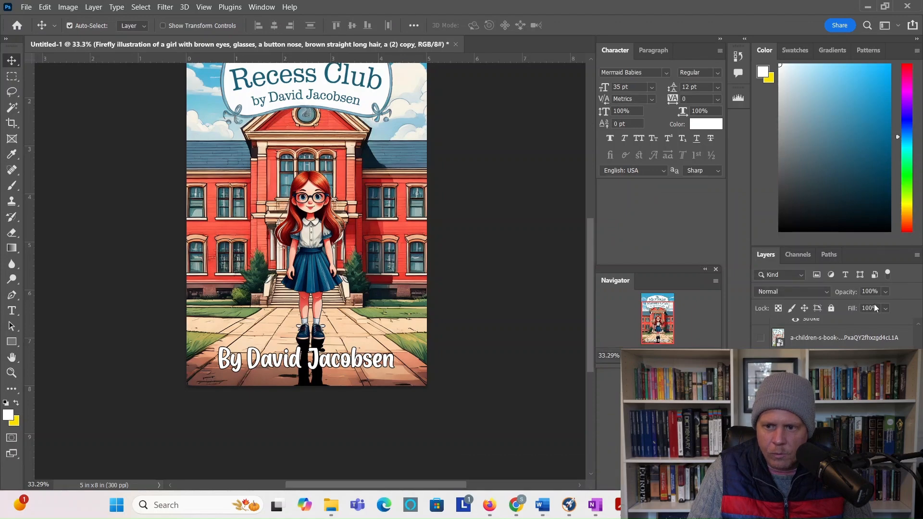
left_click(885, 293)
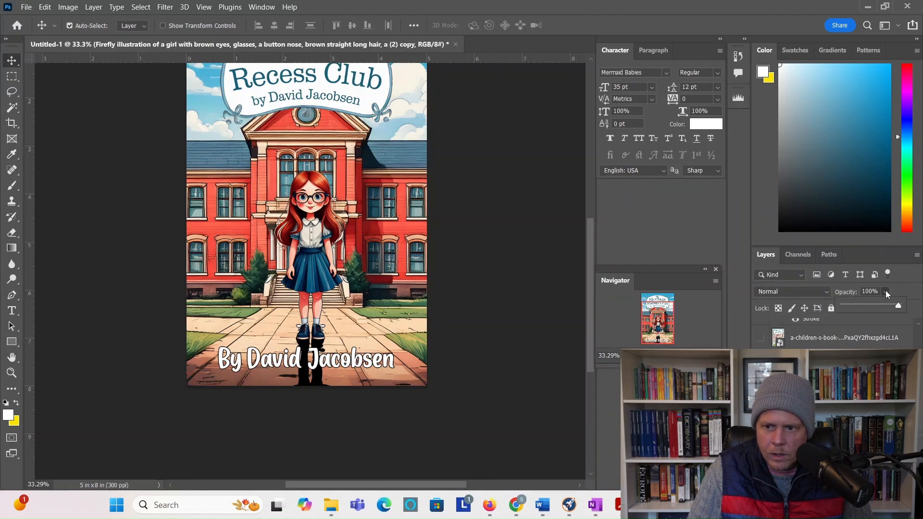
left_click(860, 309)
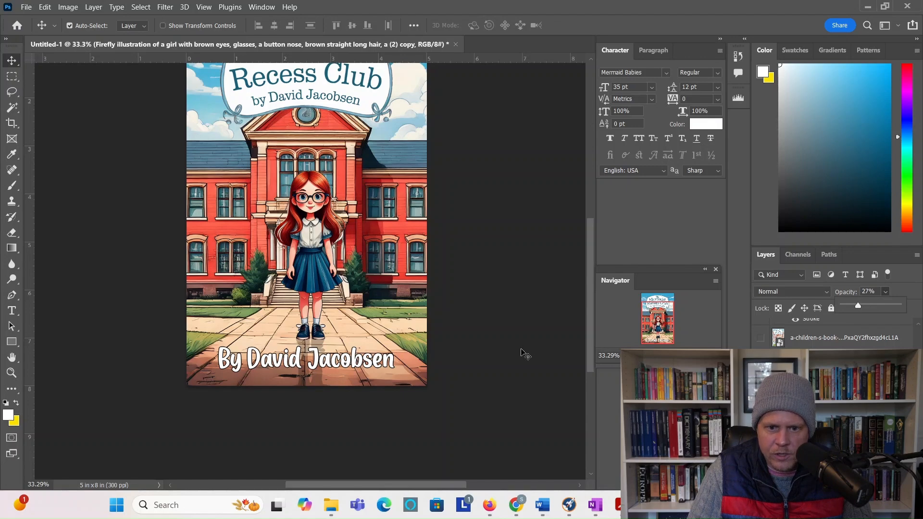
scroll(524, 356, "up", 3)
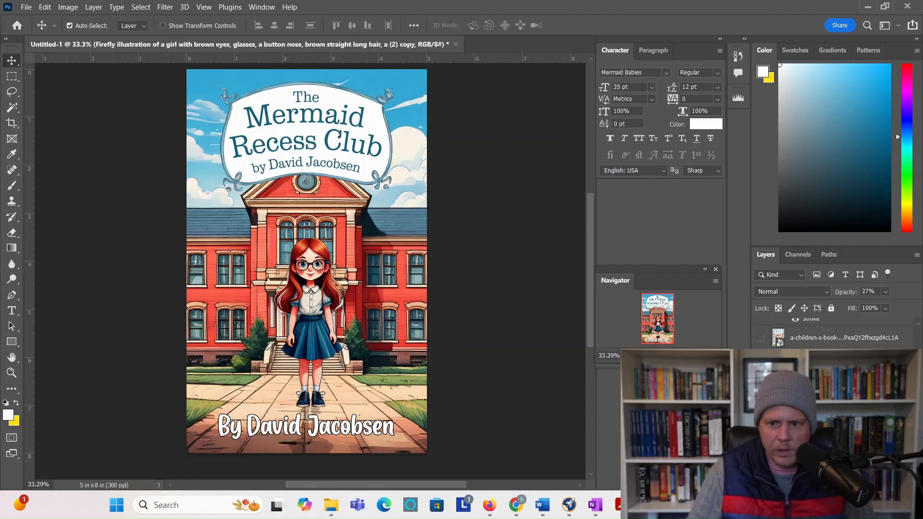
Step: Change the author name text layer's font size from 35 pt to 30 pt
scroll(836, 337, "down", 5)
scroll(836, 332, "down", 3)
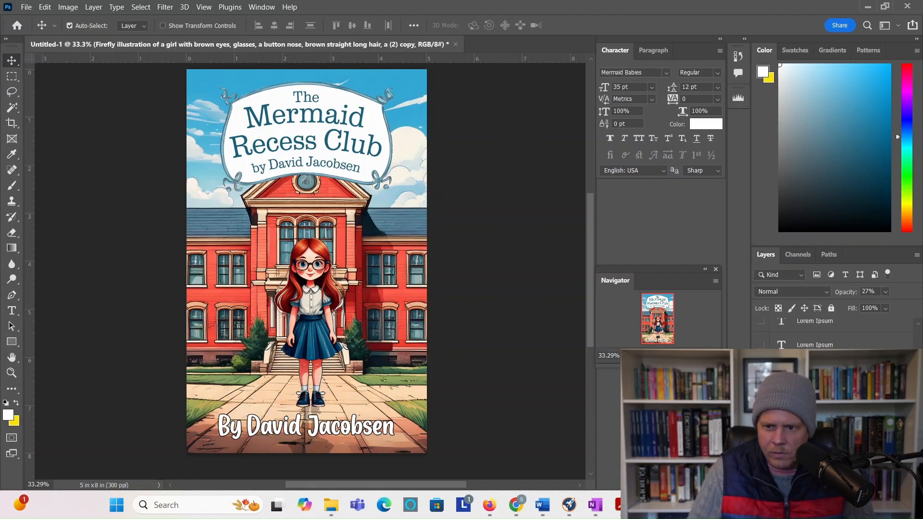
left_click(802, 370)
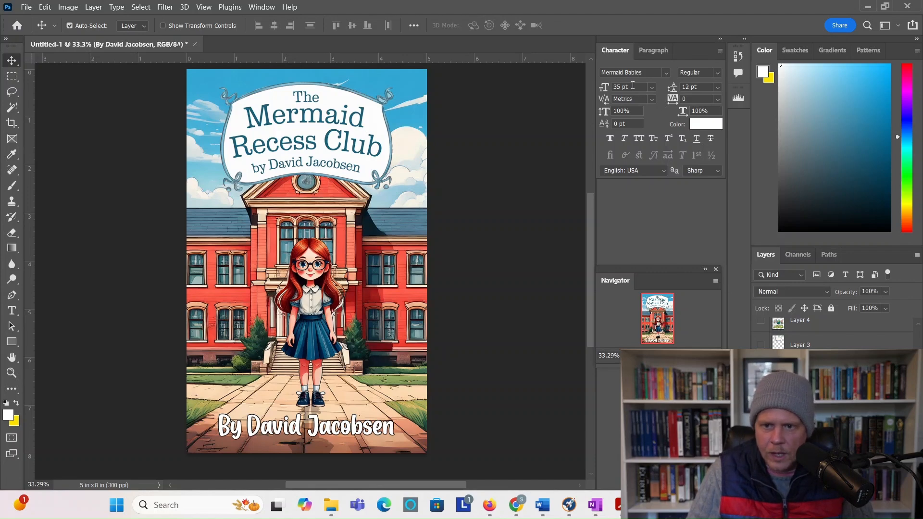
type("30")
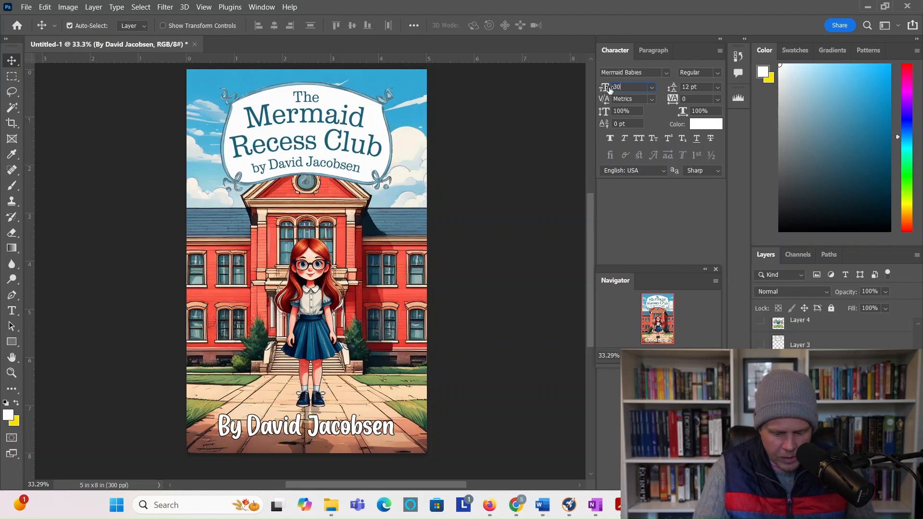
key("Return")
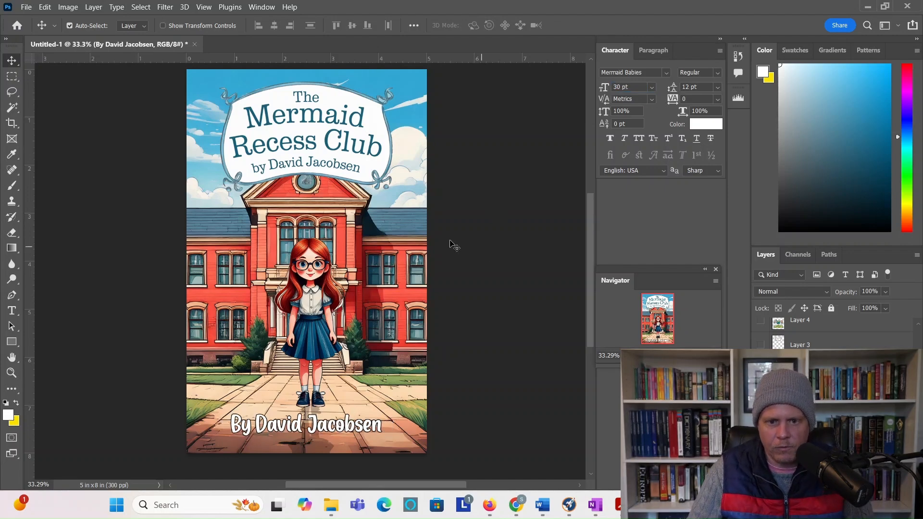
mouse_move(327, 506)
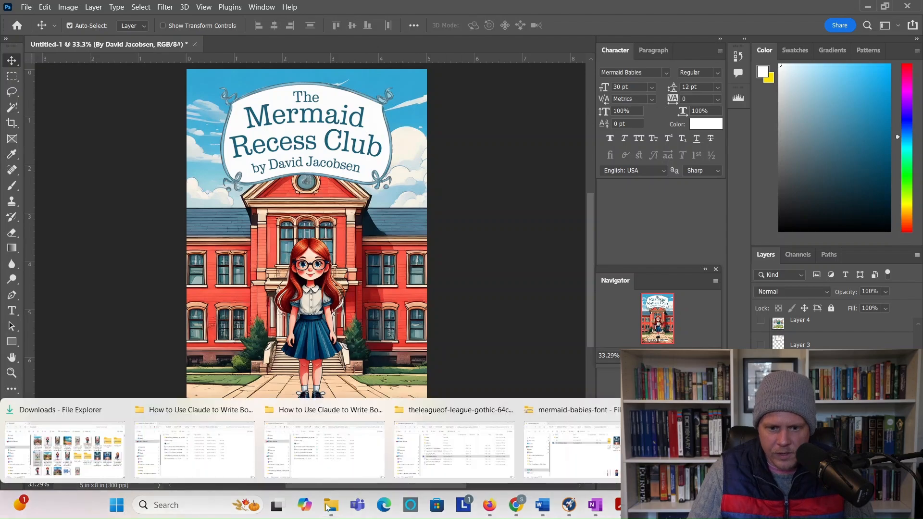
Step: Place the beach image from Downloads and scale it to fill the entire cover behind the girl
left_click(102, 473)
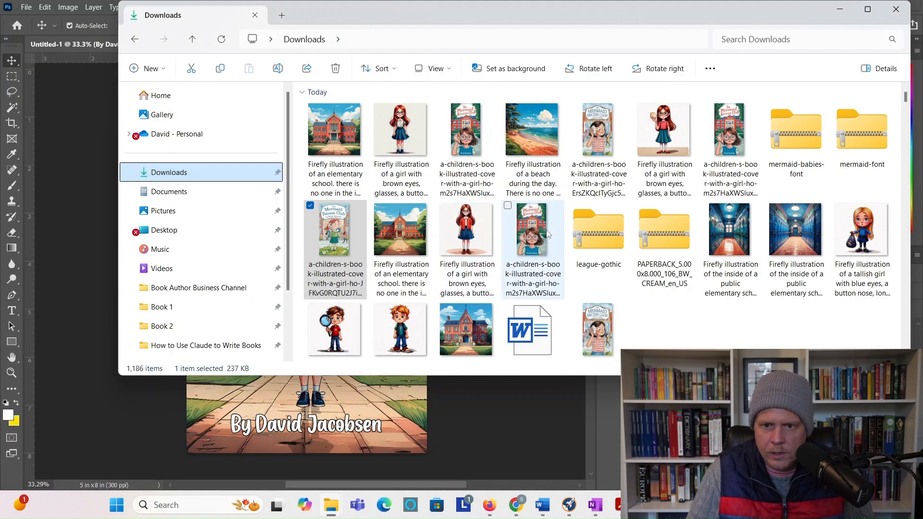
left_click_drag(541, 145, 457, 400)
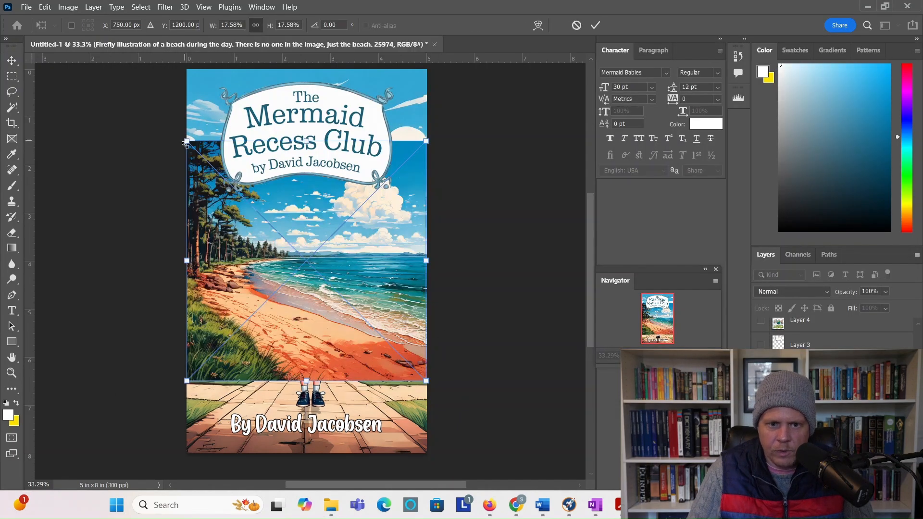
left_click_drag(186, 141, 102, 69)
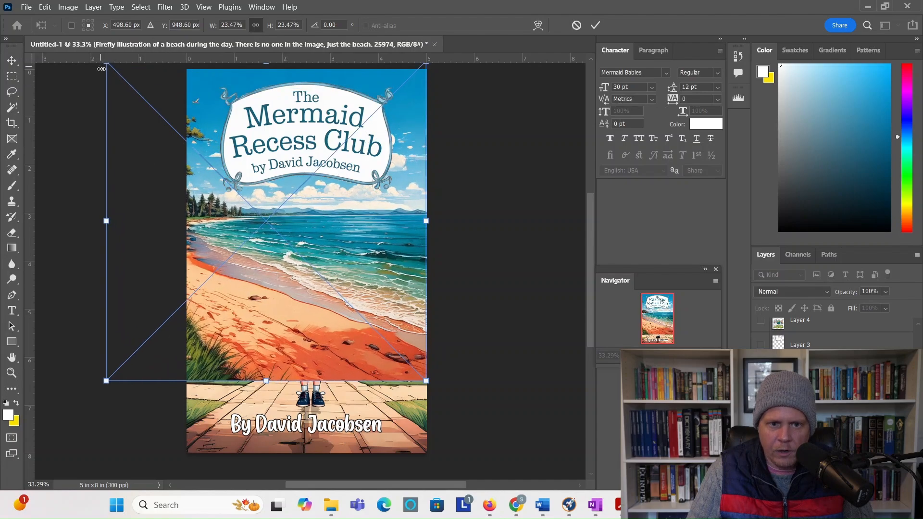
left_click_drag(427, 381, 518, 467)
left_click_drag(471, 323, 414, 311)
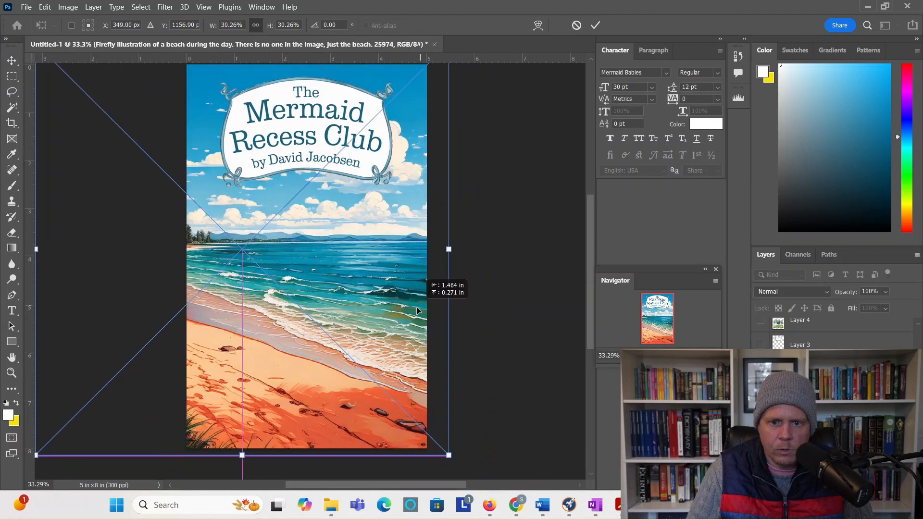
key("Return")
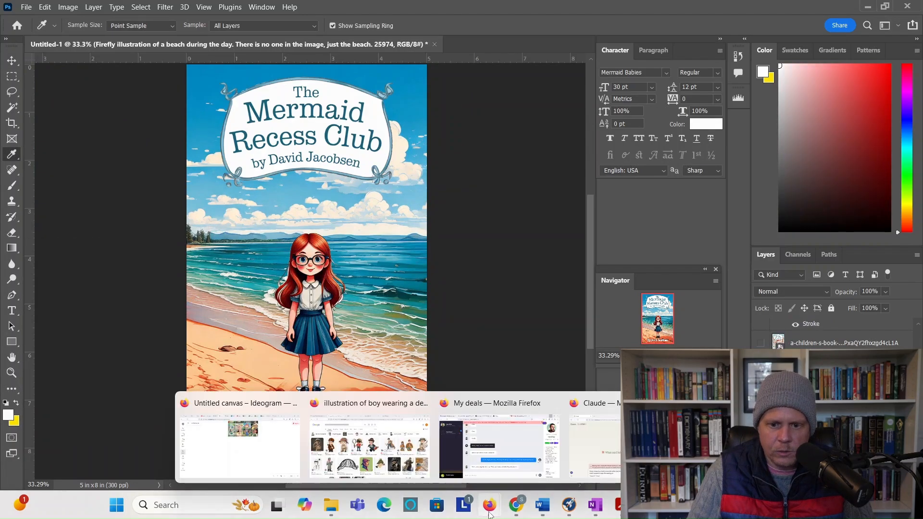
left_click(490, 512)
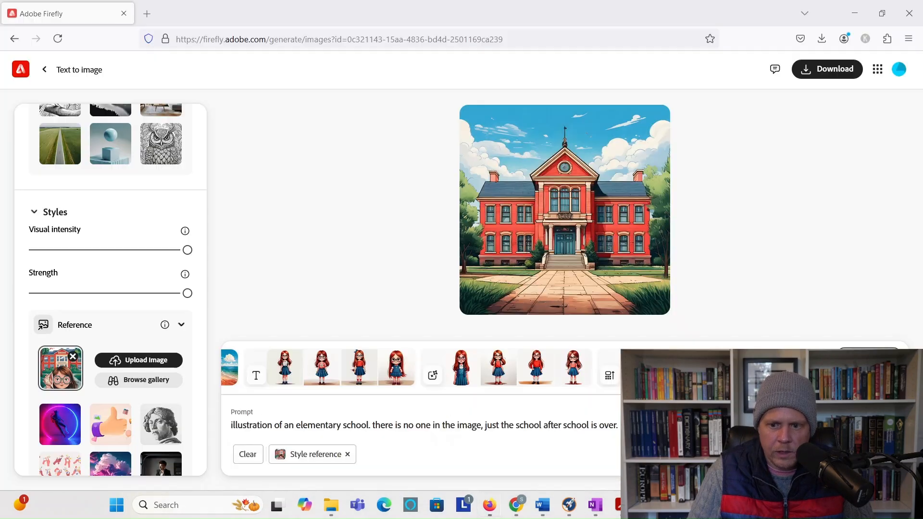
left_click(542, 382)
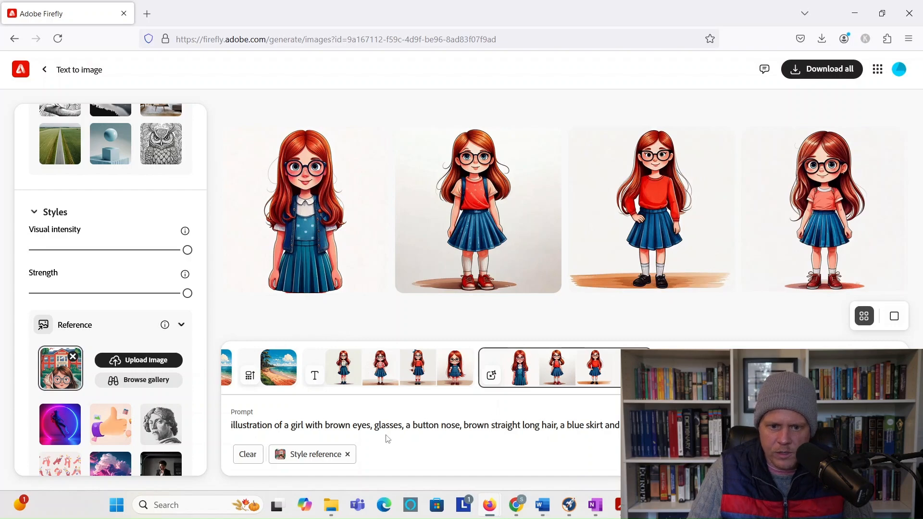
left_click(853, 20)
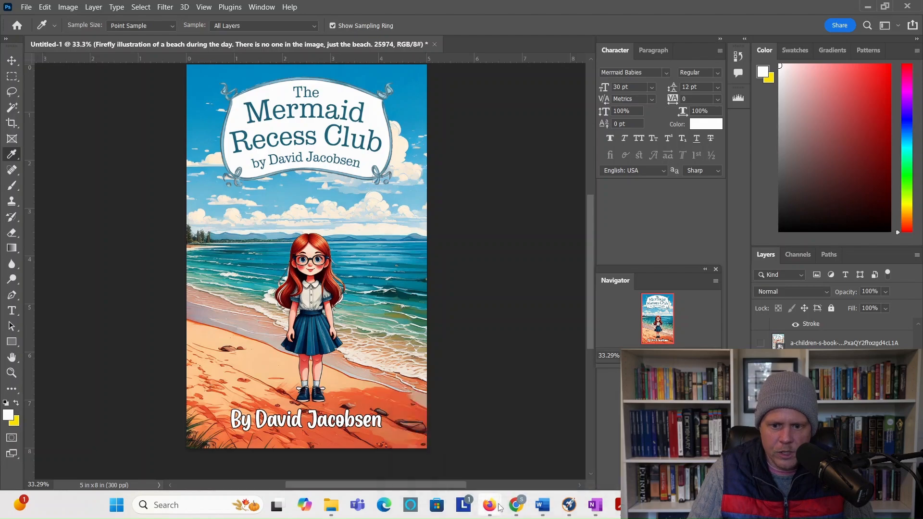
scroll(522, 292, "up", 2)
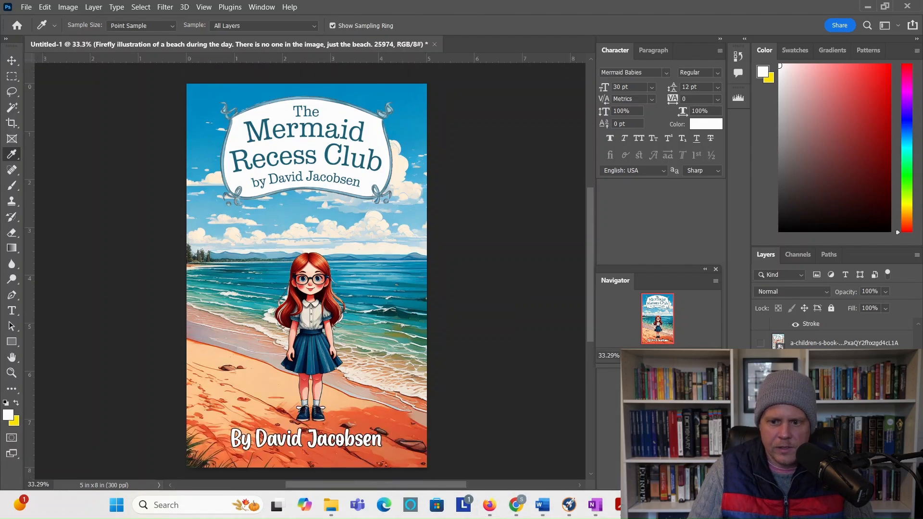
left_click(649, 504)
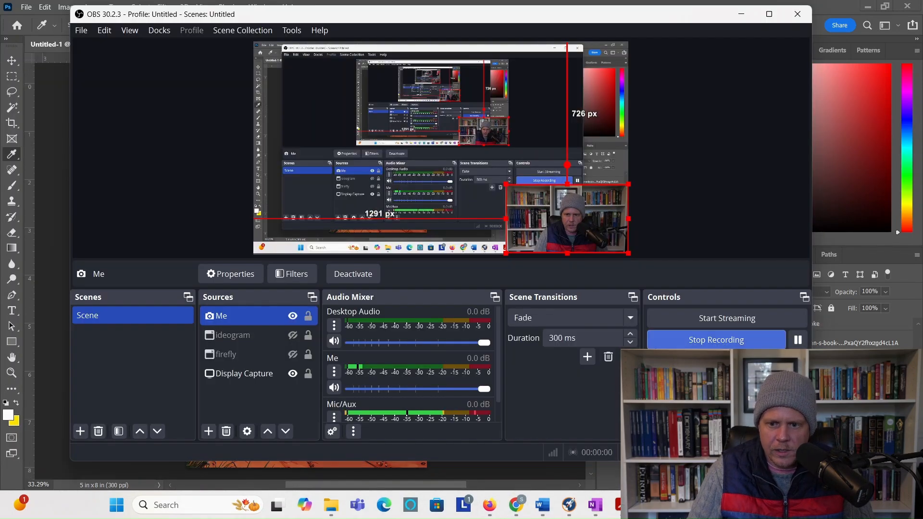